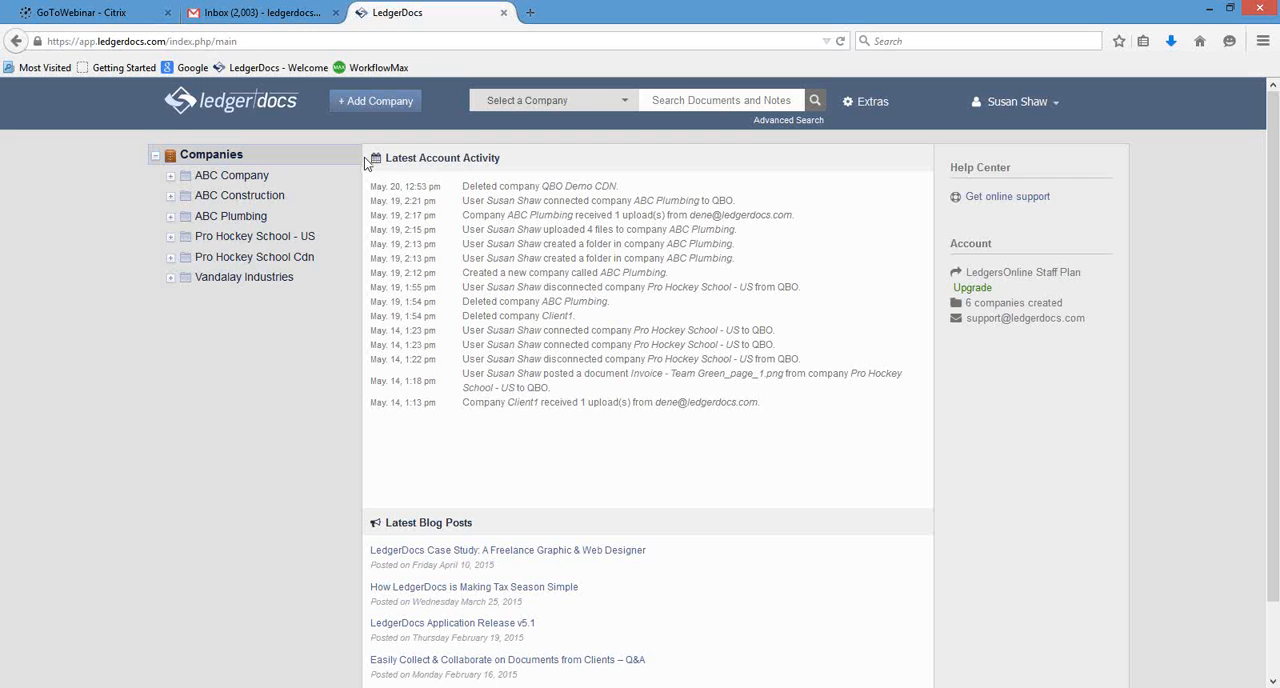
Create a new company named Shaw Enterprises.
{"action": "left_click", "coordinate": [404, 100]}
{"action": "type", "text": "Shaw Enterprises"}
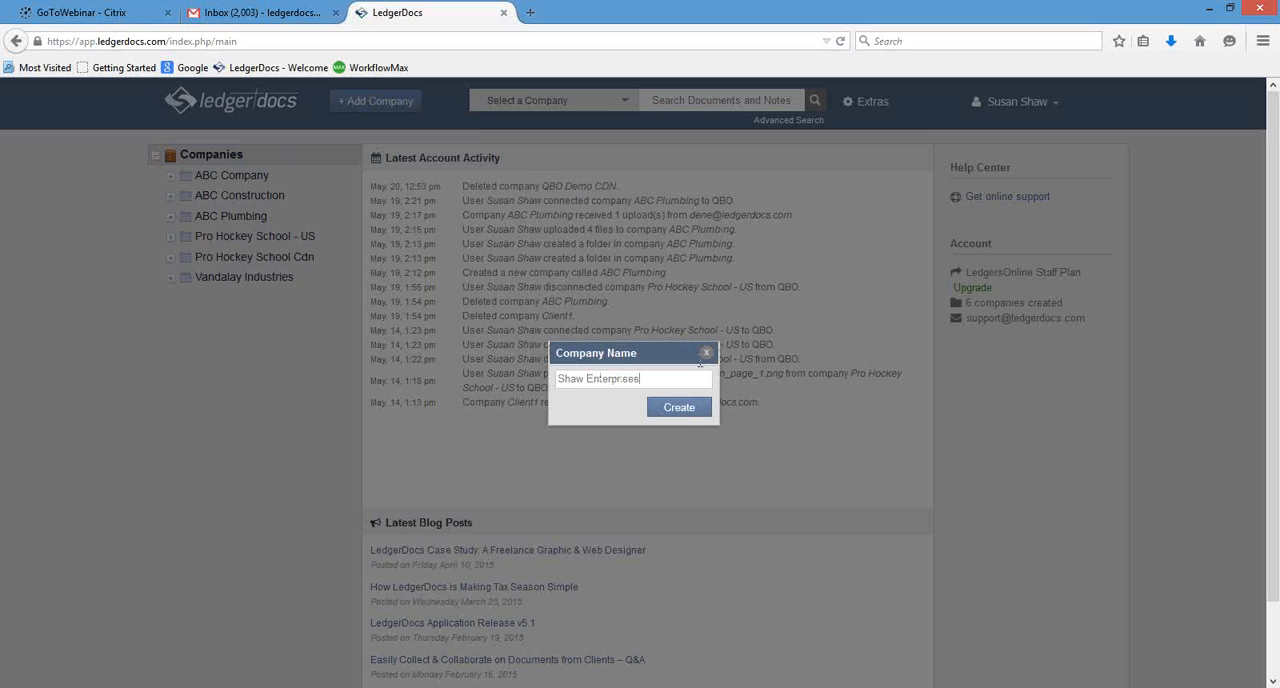
{"action": "left_click", "coordinate": [686, 407]}
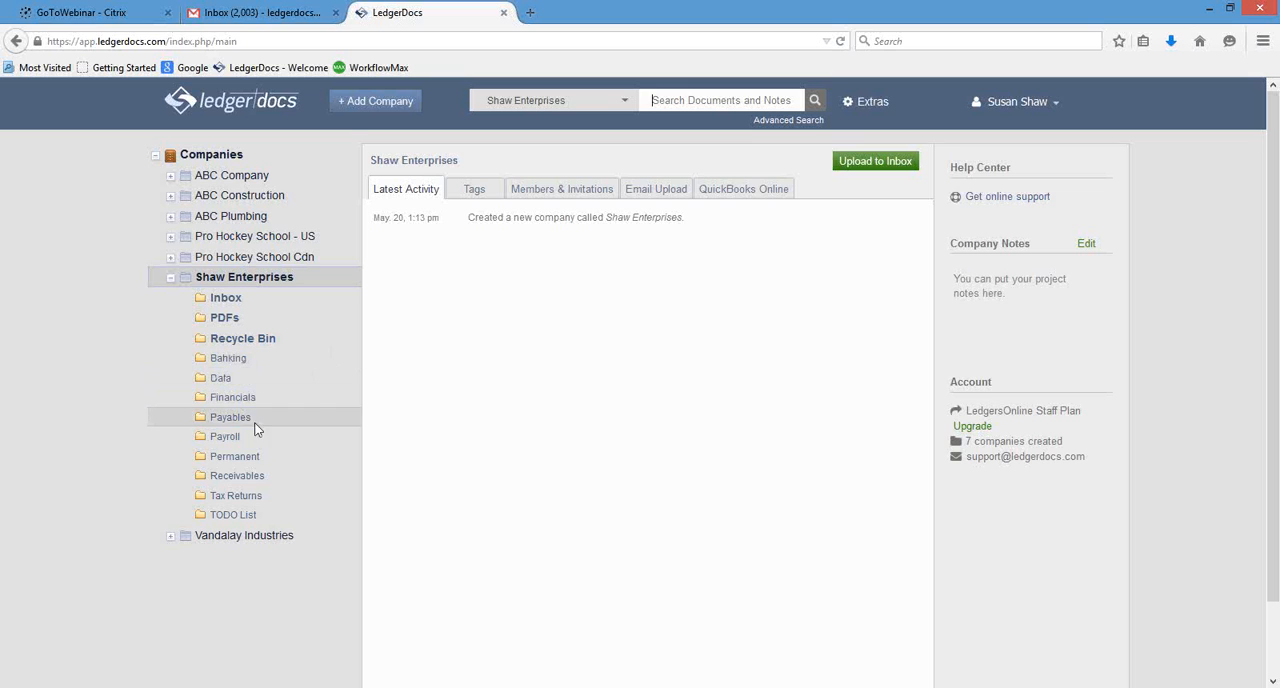
Create a subfolder named RBC in the Banking folder of Shaw Enterprises.
{"action": "right_click", "coordinate": [266, 368]}
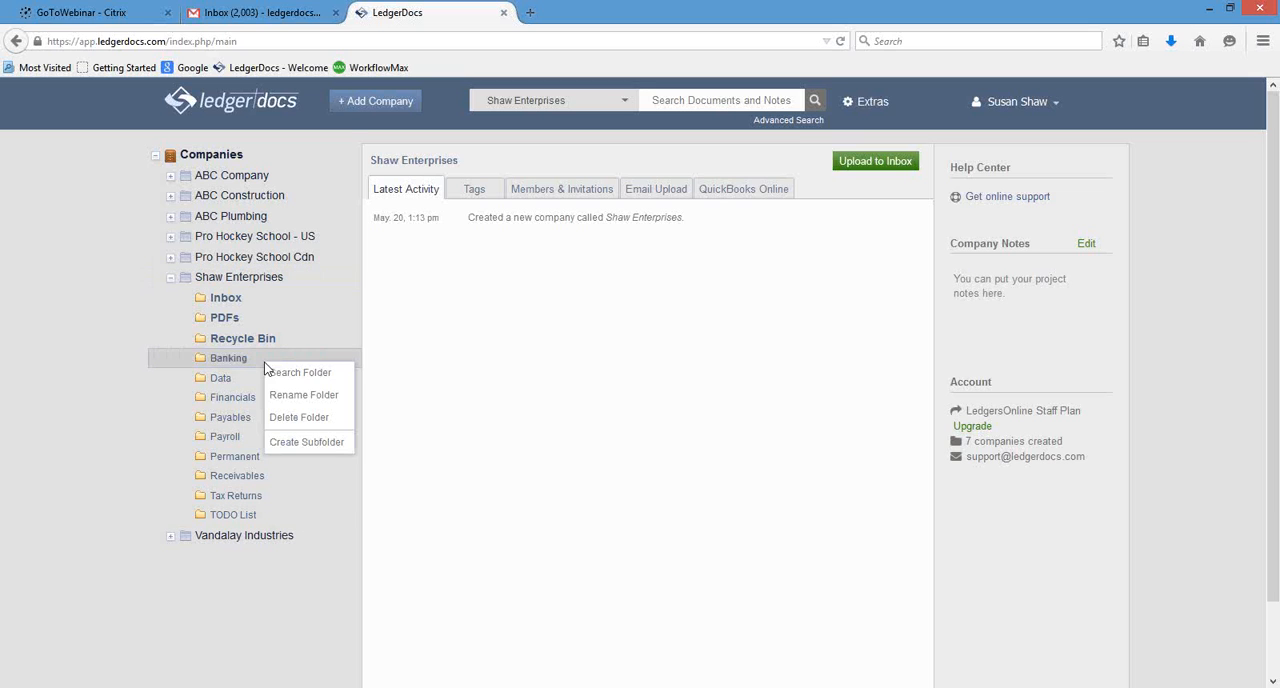
{"action": "left_click", "coordinate": [340, 443]}
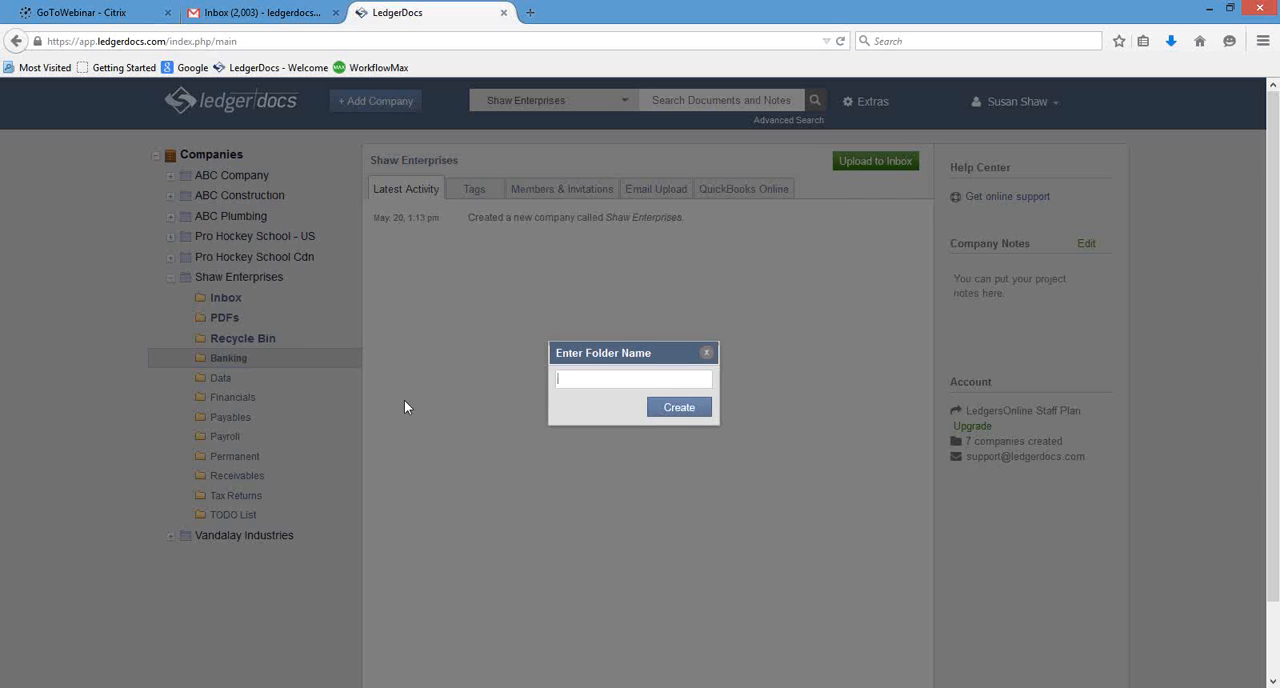
{"action": "type", "text": "RBC"}
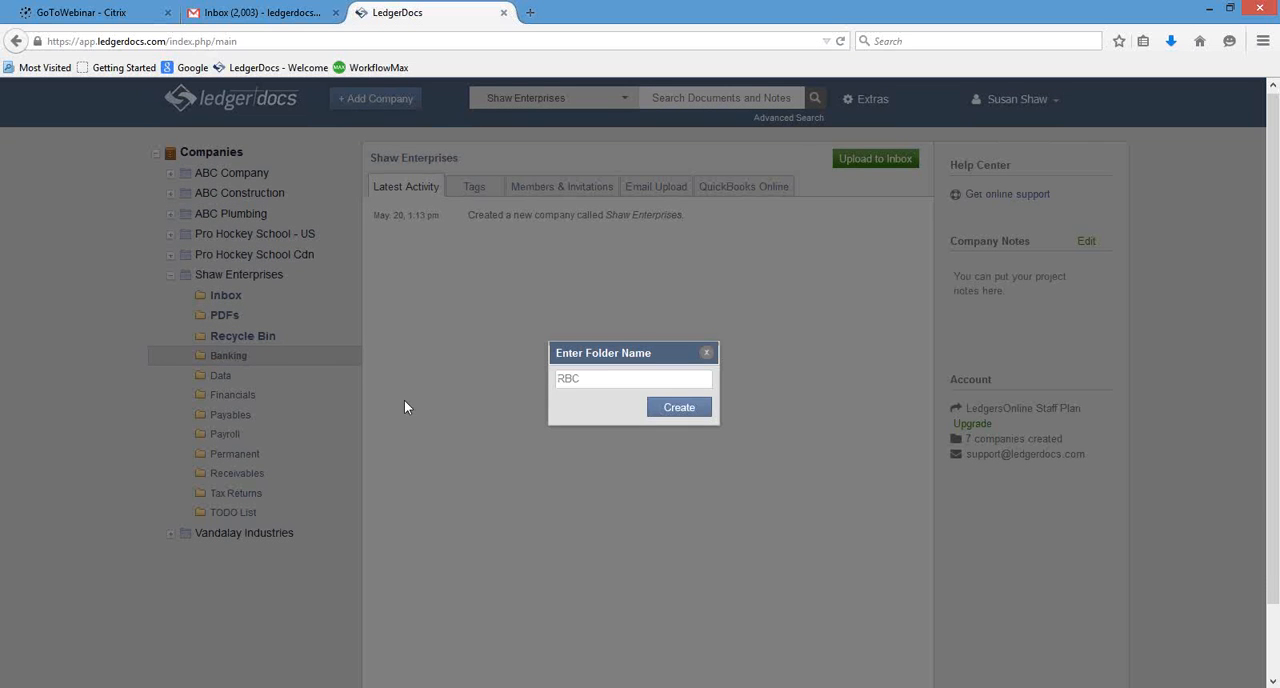
{"action": "left_click", "coordinate": [698, 410]}
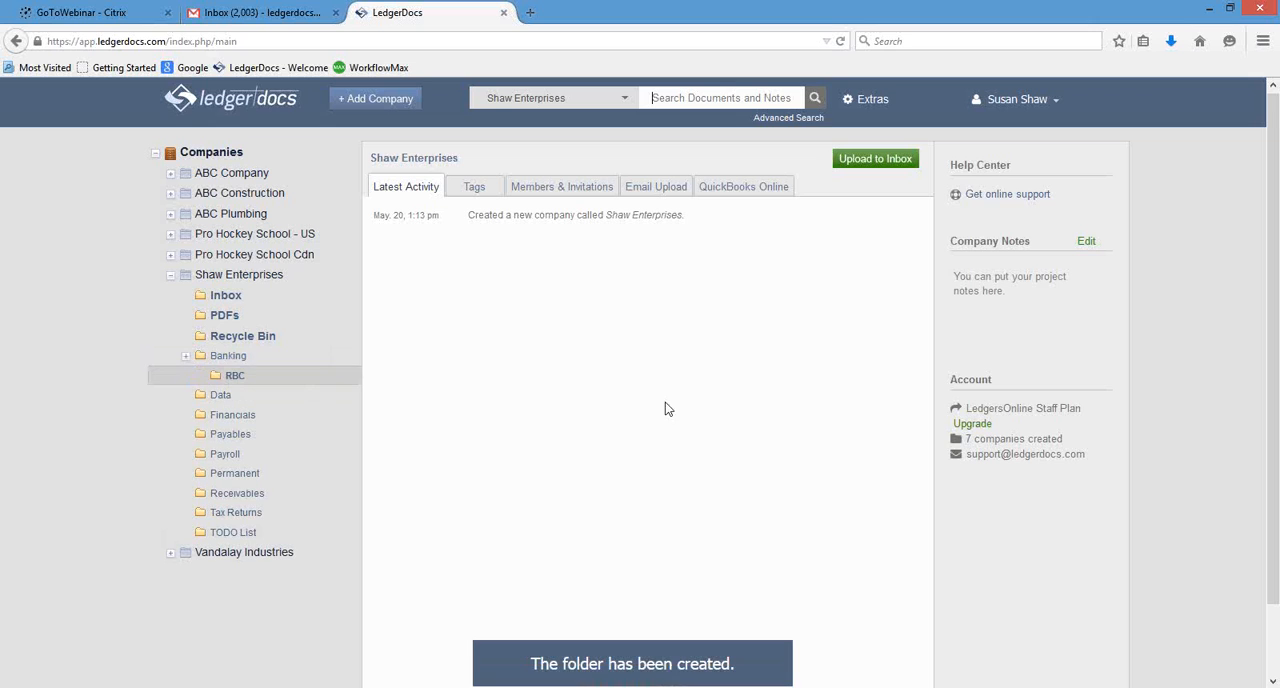
Add a second subfolder named TD to the Banking folder of Shaw Enterprises.
{"action": "right_click", "coordinate": [250, 357]}
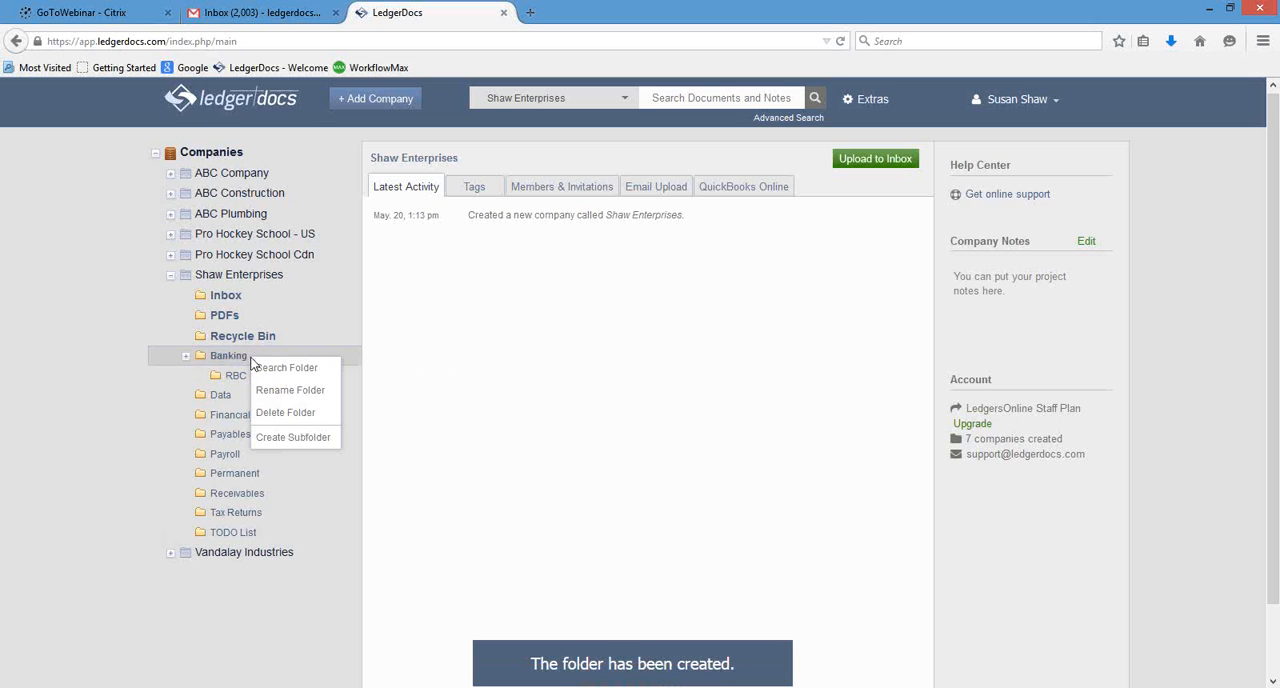
{"action": "left_click", "coordinate": [292, 437]}
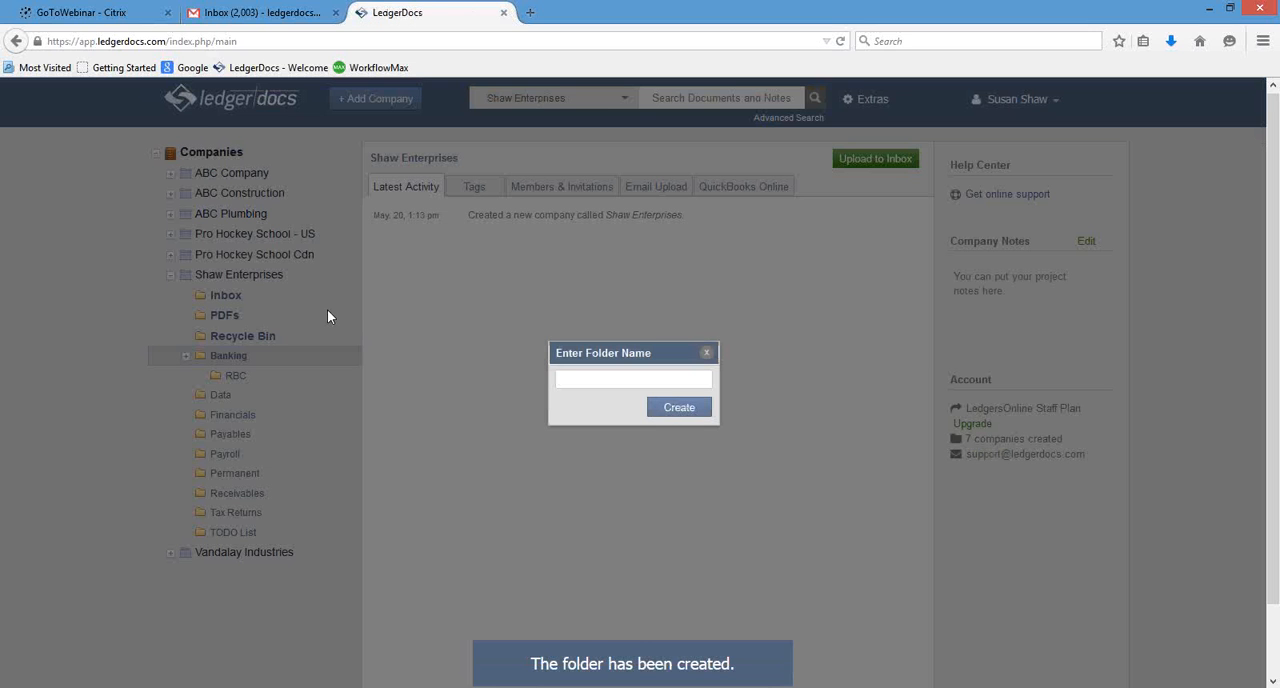
{"action": "type", "text": "visa"}
{"action": "key", "text": "BackSpace"}
{"action": "key", "text": "BackSpace"}
{"action": "key", "text": "BackSpace"}
{"action": "key", "text": "BackSpace"}
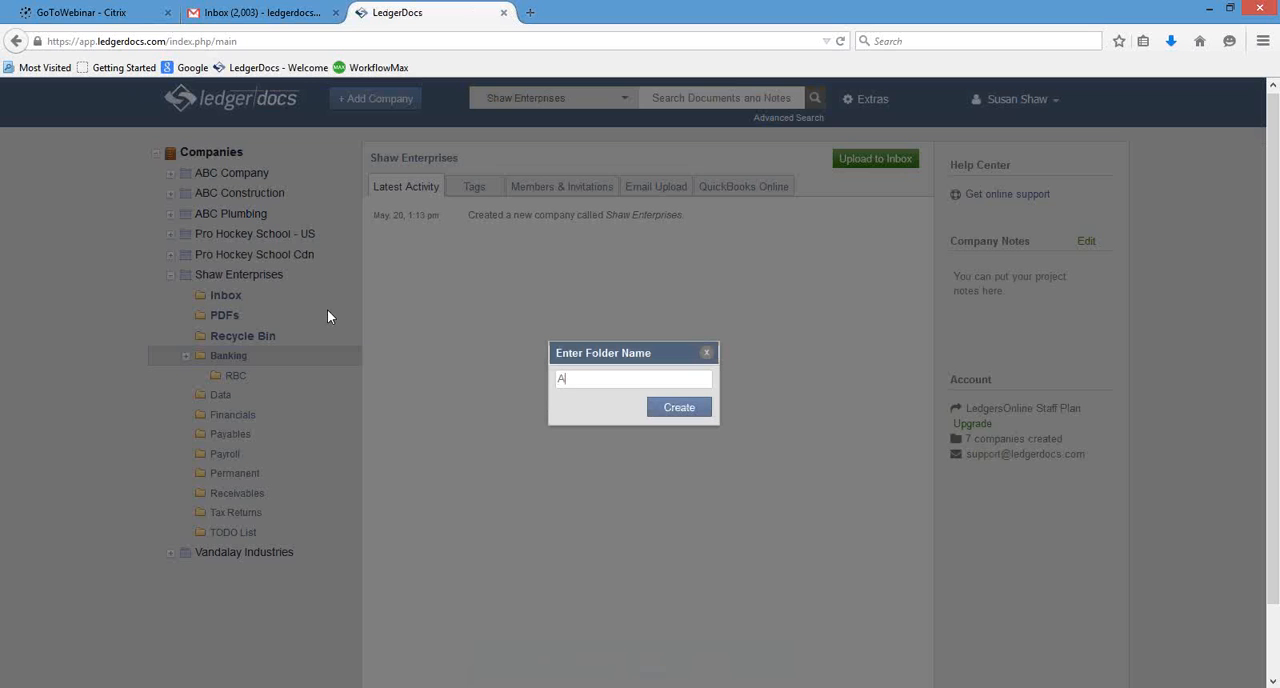
{"action": "type", "text": "bANKIN"}
{"action": "key", "text": "BackSpace"}
{"action": "key", "text": "BackSpace"}
{"action": "key", "text": "BackSpace"}
{"action": "key", "text": "BackSpace"}
{"action": "key", "text": "BackSpace"}
{"action": "key", "text": "BackSpace"}
{"action": "type", "text": "TD"}
{"action": "left_click", "coordinate": [684, 407]}
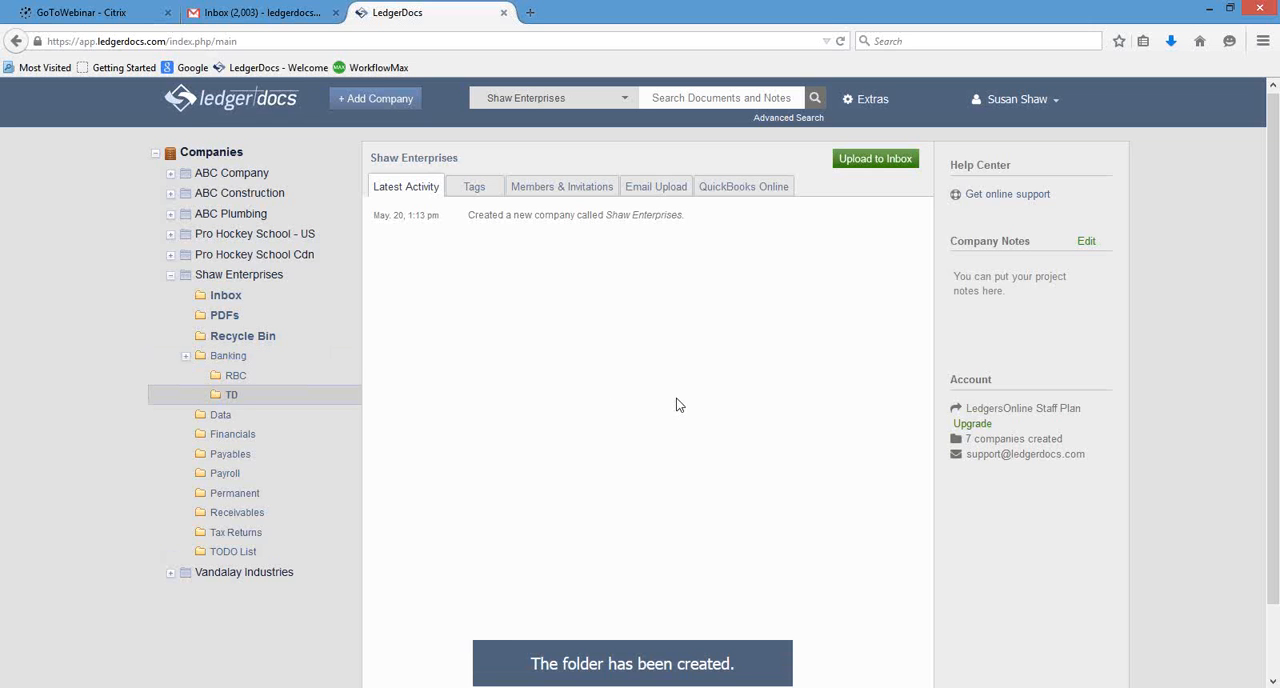
Try to upload files to the Shaw Enterprises inbox from the Payables folder, and reload the page.
{"action": "left_click", "coordinate": [268, 454]}
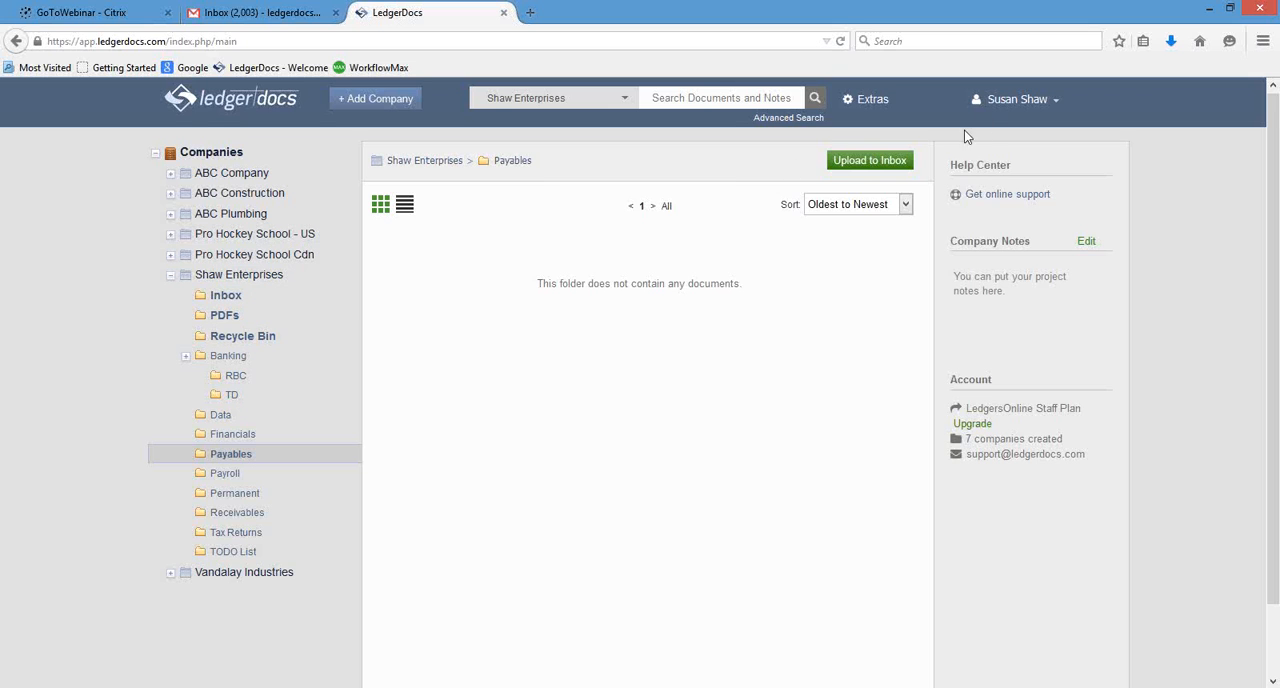
{"action": "left_click", "coordinate": [885, 165]}
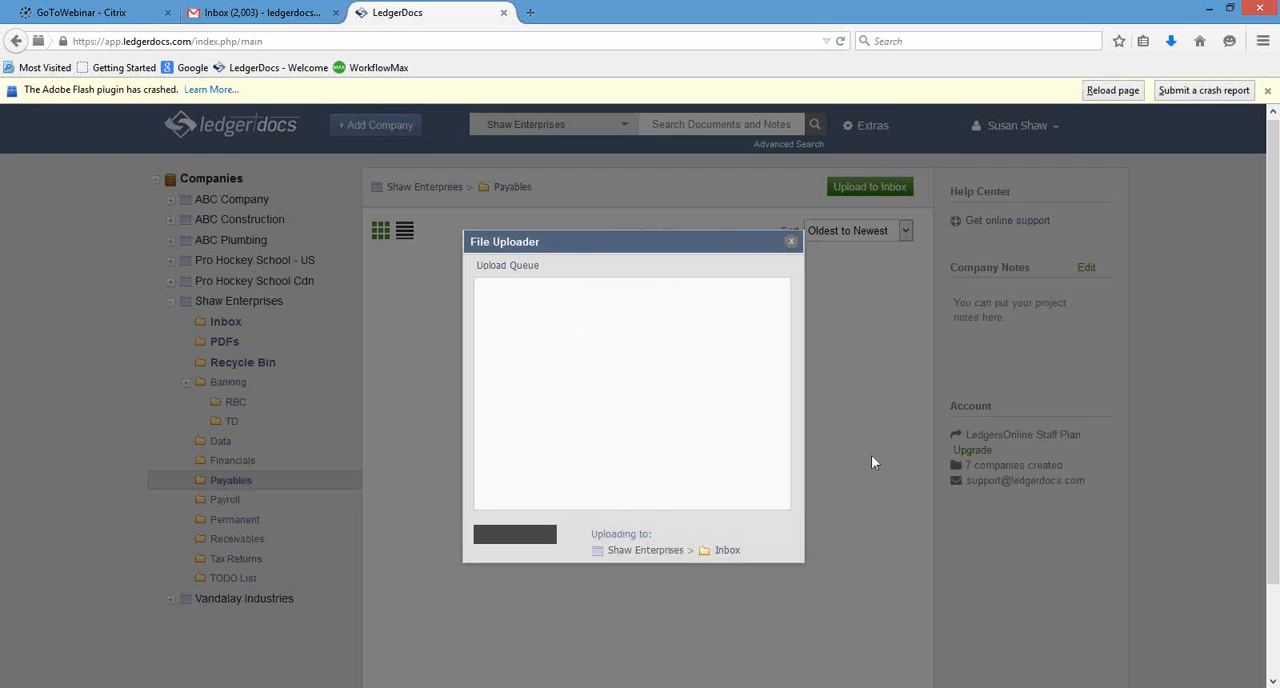
{"action": "left_click", "coordinate": [792, 245]}
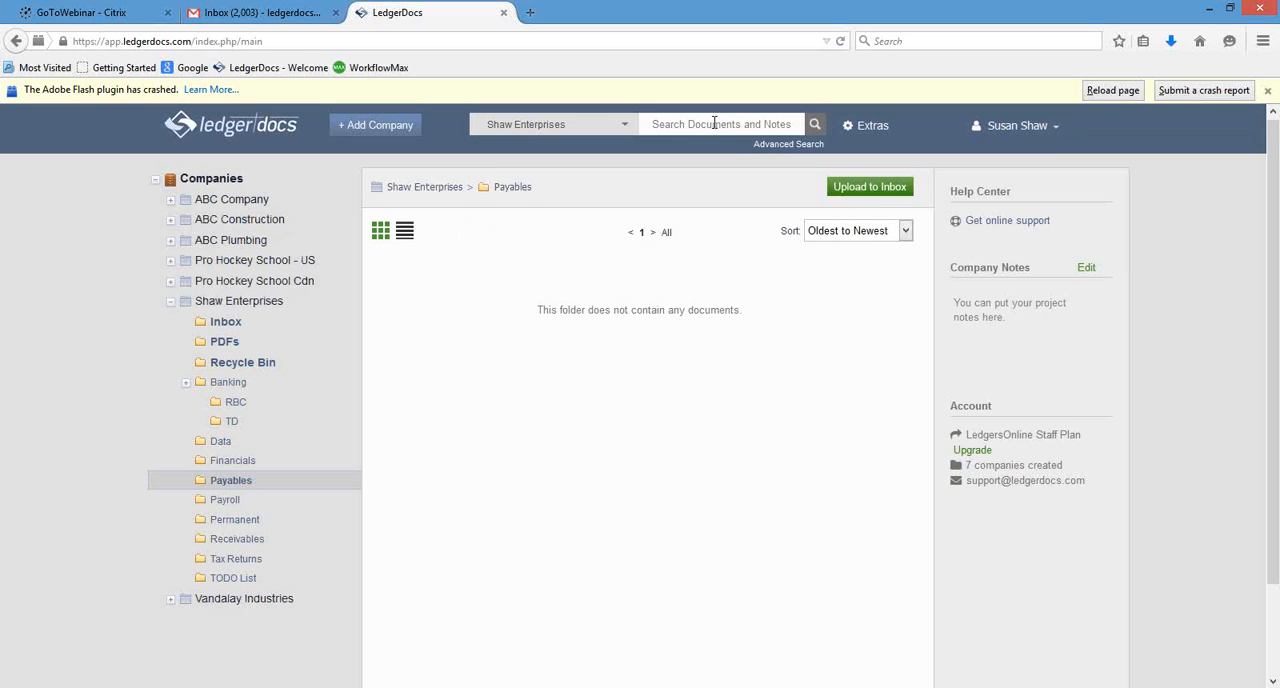
{"action": "left_click", "coordinate": [1113, 91]}
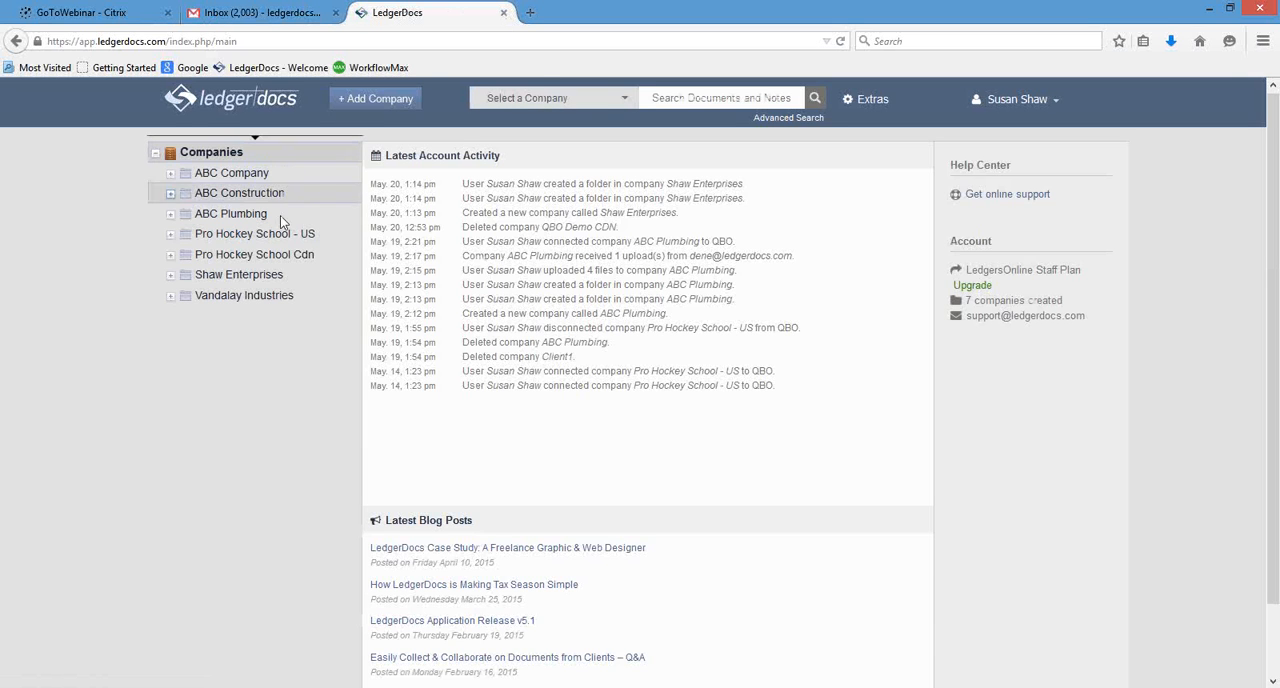
Request an email upload address for Shaw Enterprises, using the company name as one lowercase word.
{"action": "left_click", "coordinate": [210, 275]}
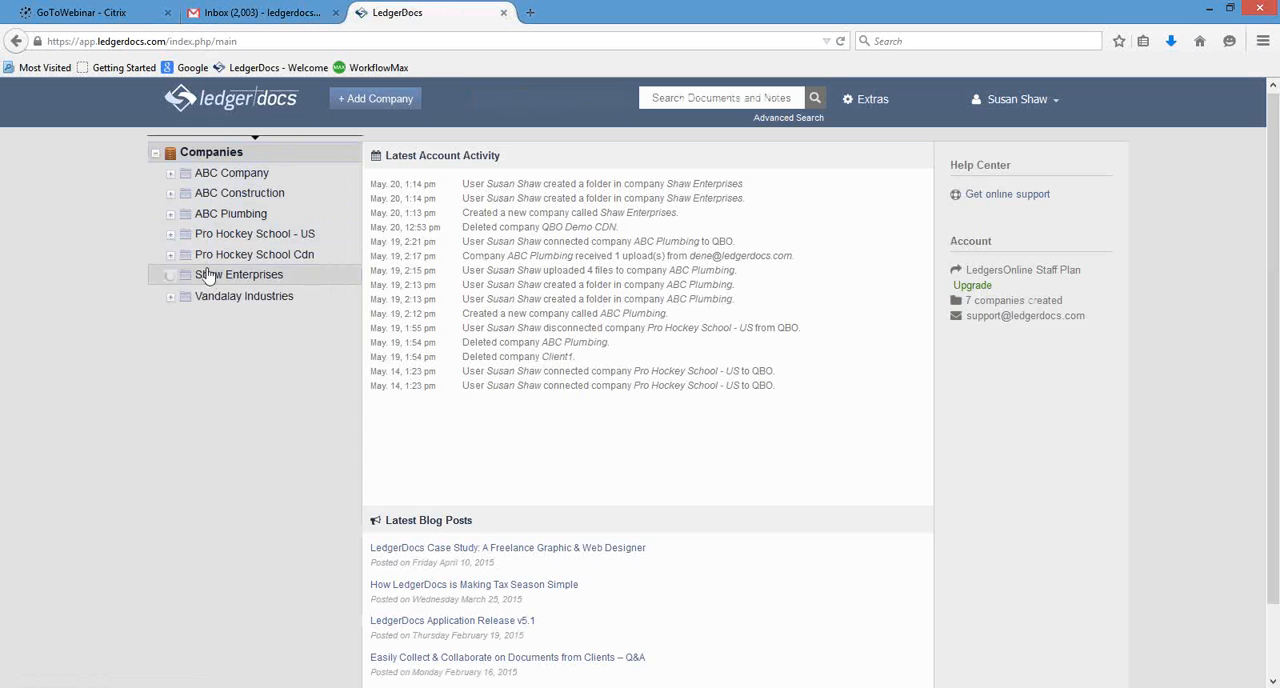
{"action": "left_click", "coordinate": [313, 277]}
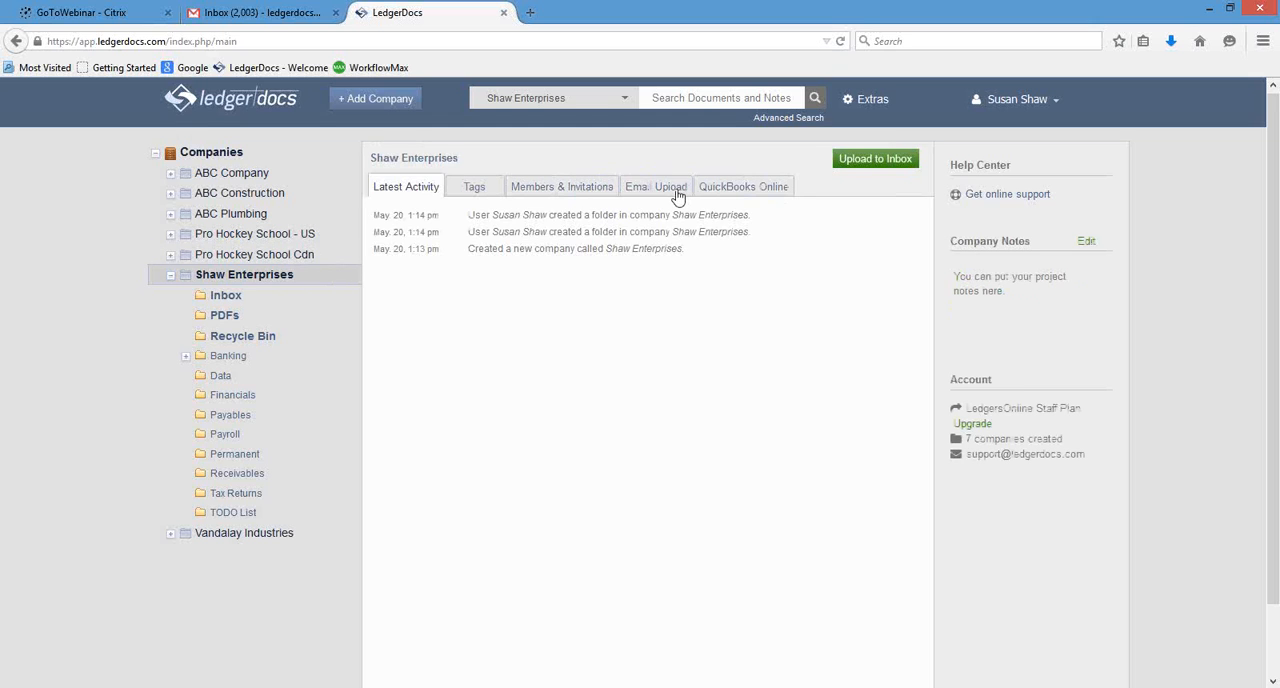
{"action": "left_click", "coordinate": [661, 189]}
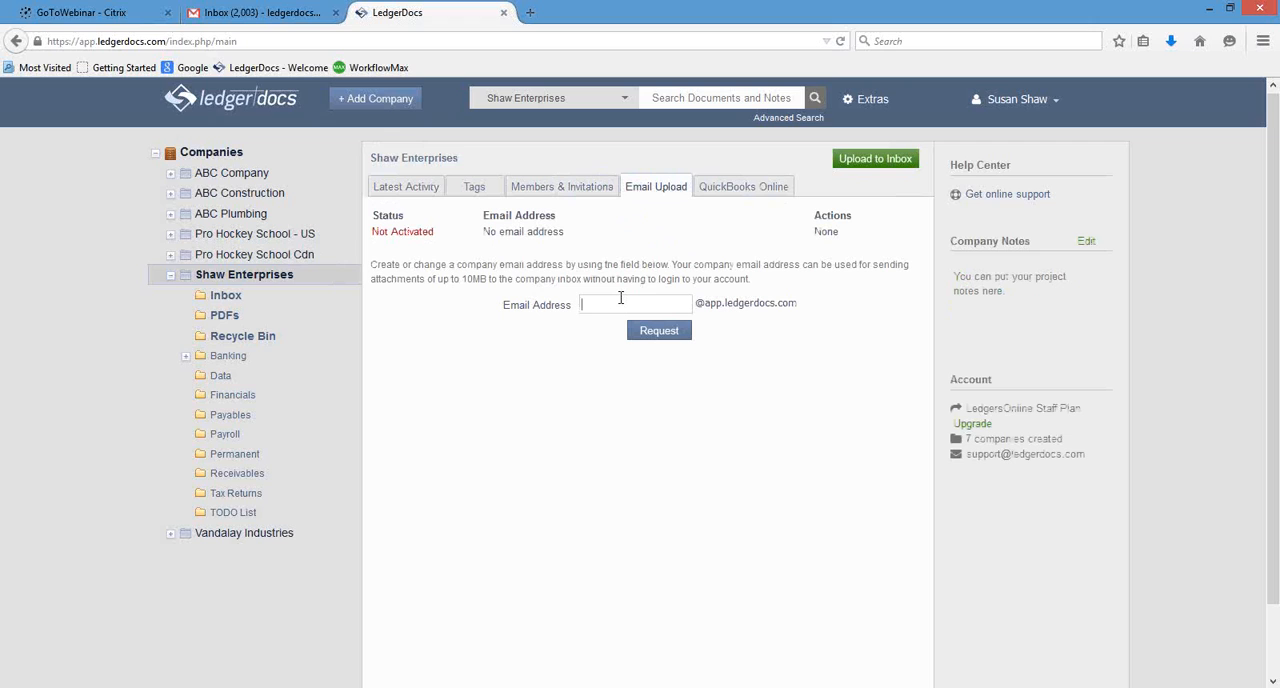
{"action": "type", "text": "shawenterprises"}
{"action": "left_click", "coordinate": [656, 333]}
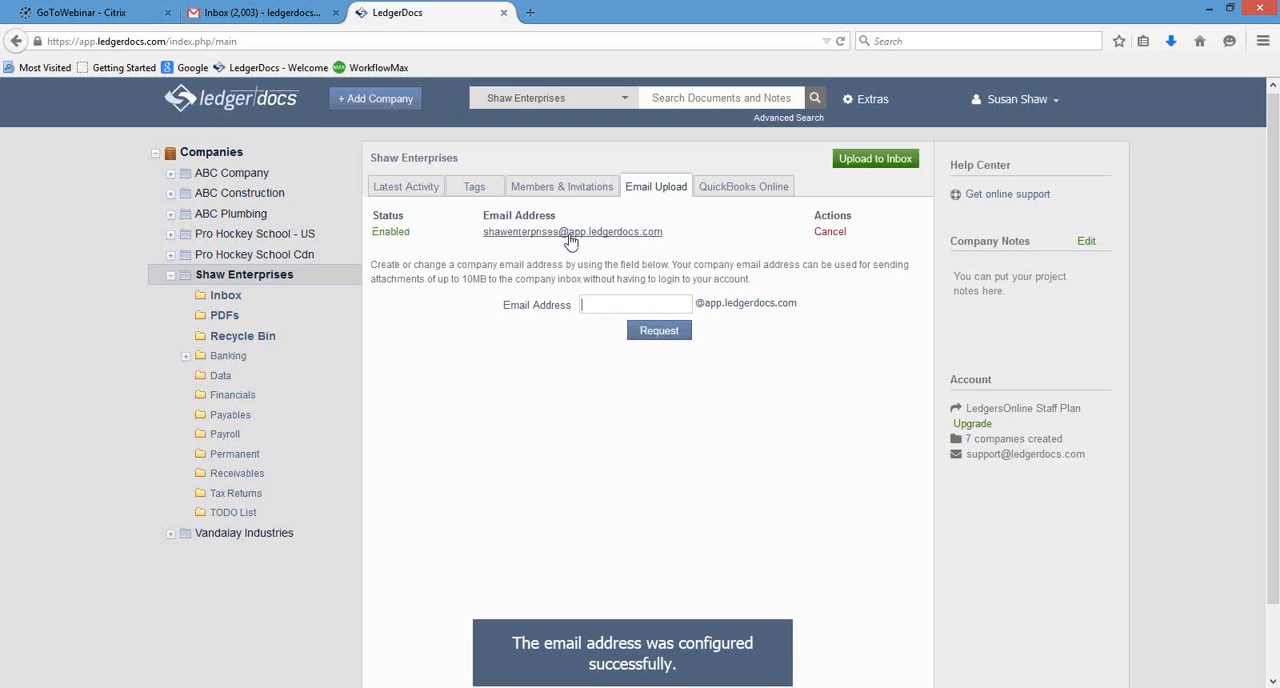
Copy the company's email upload address and paste it as the recipient of the new message in Gmail.
{"action": "right_click", "coordinate": [570, 238]}
{"action": "left_click", "coordinate": [628, 248]}
{"action": "left_click", "coordinate": [258, 12]}
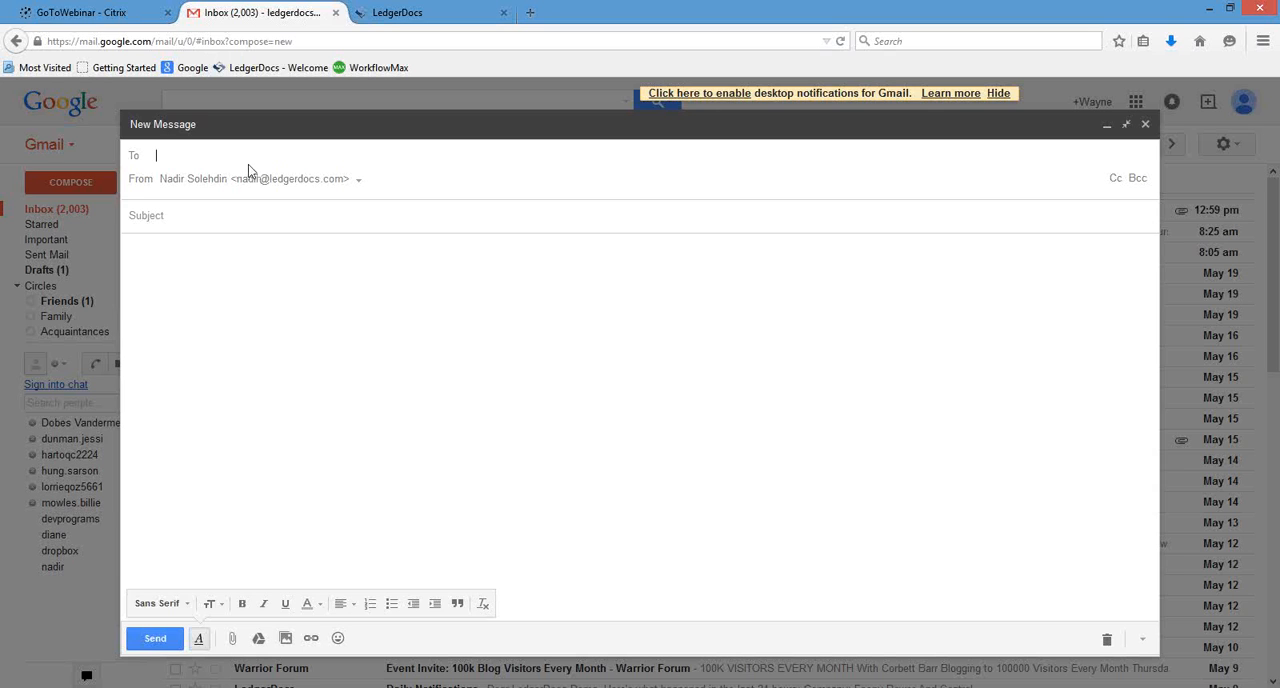
{"action": "key", "text": "ctrl+v"}
{"action": "left_click", "coordinate": [249, 224]}
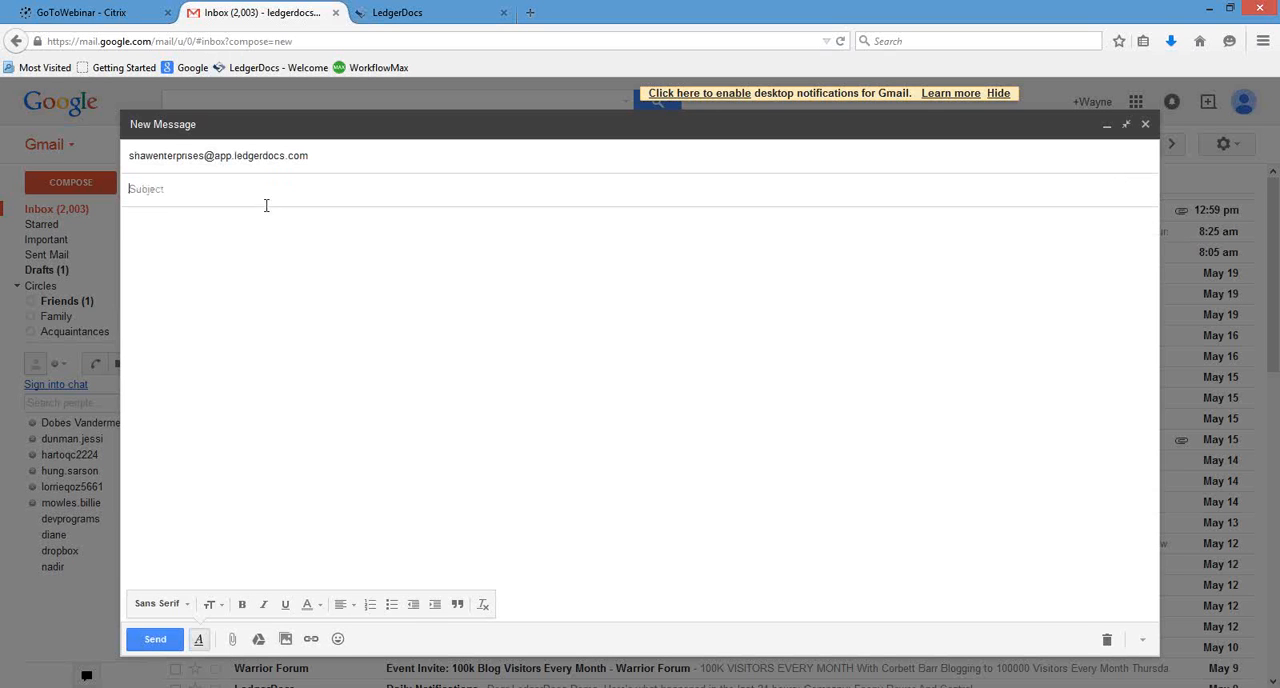
Start attaching a file, dismiss the Google Drive promotion, and look for sample files in the Desktop and Downloads folders.
{"action": "left_click", "coordinate": [232, 640]}
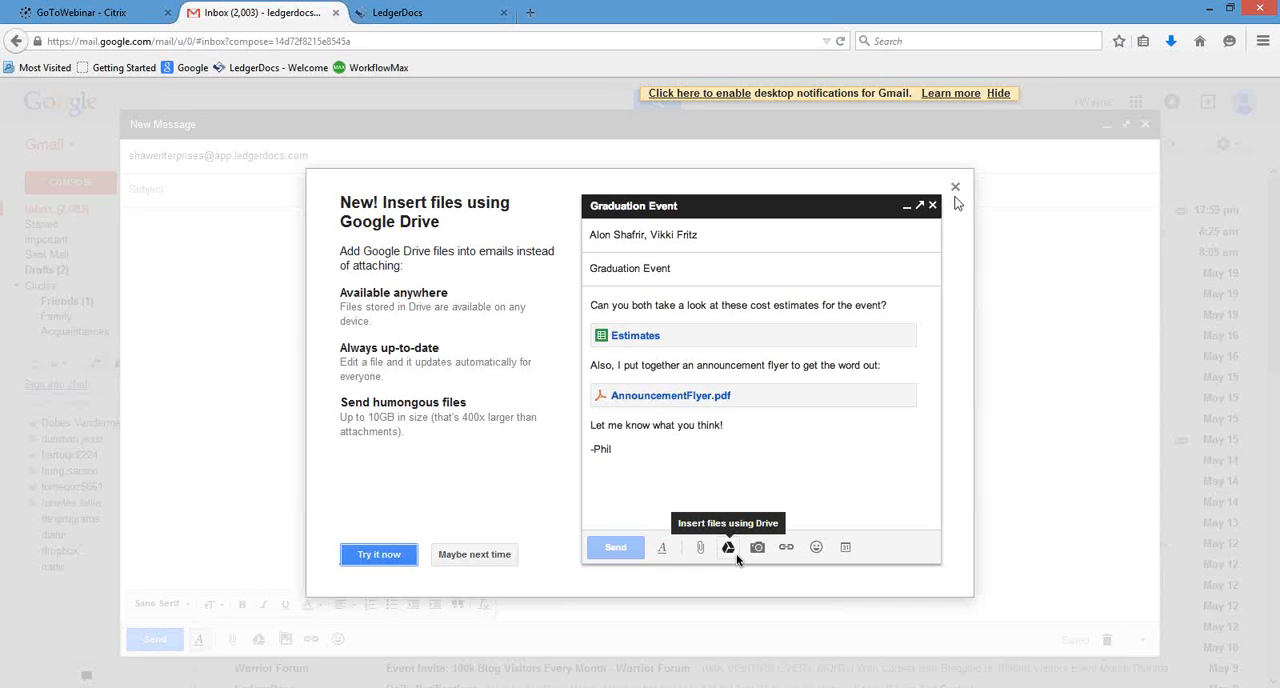
{"action": "left_click", "coordinate": [955, 186]}
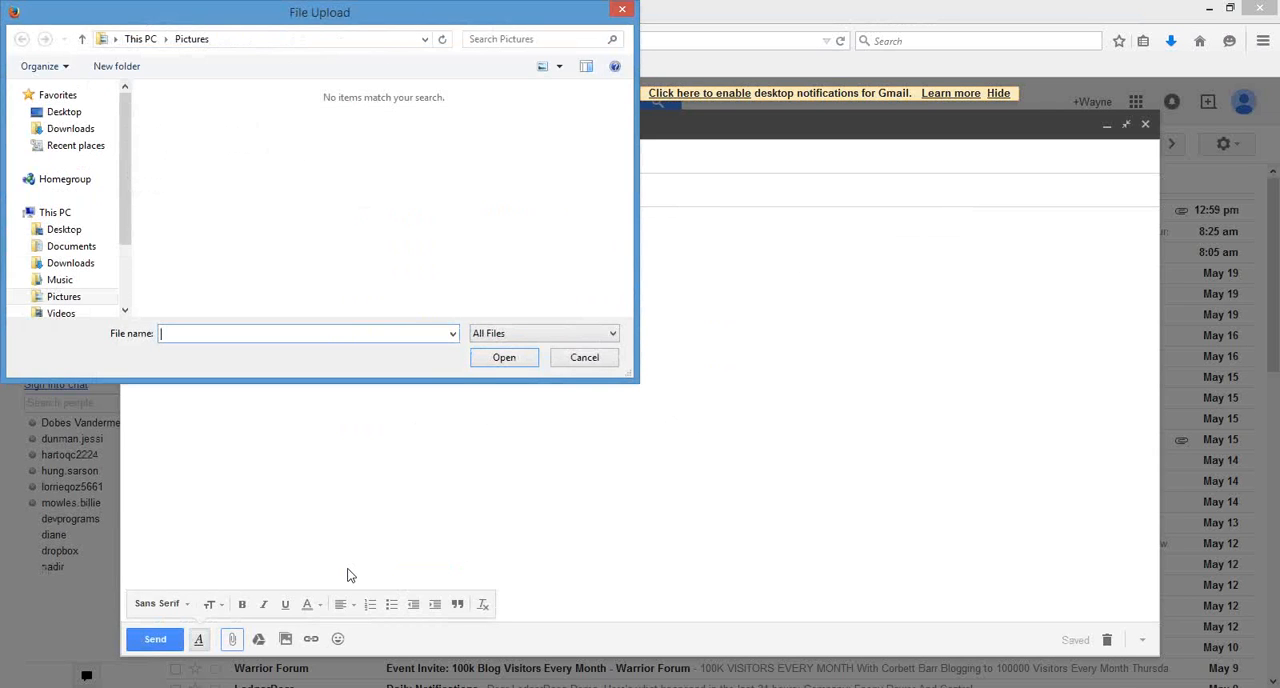
{"action": "left_click", "coordinate": [82, 117]}
{"action": "left_click_drag", "start_coordinate": [625, 135], "coordinate": [623, 283]}
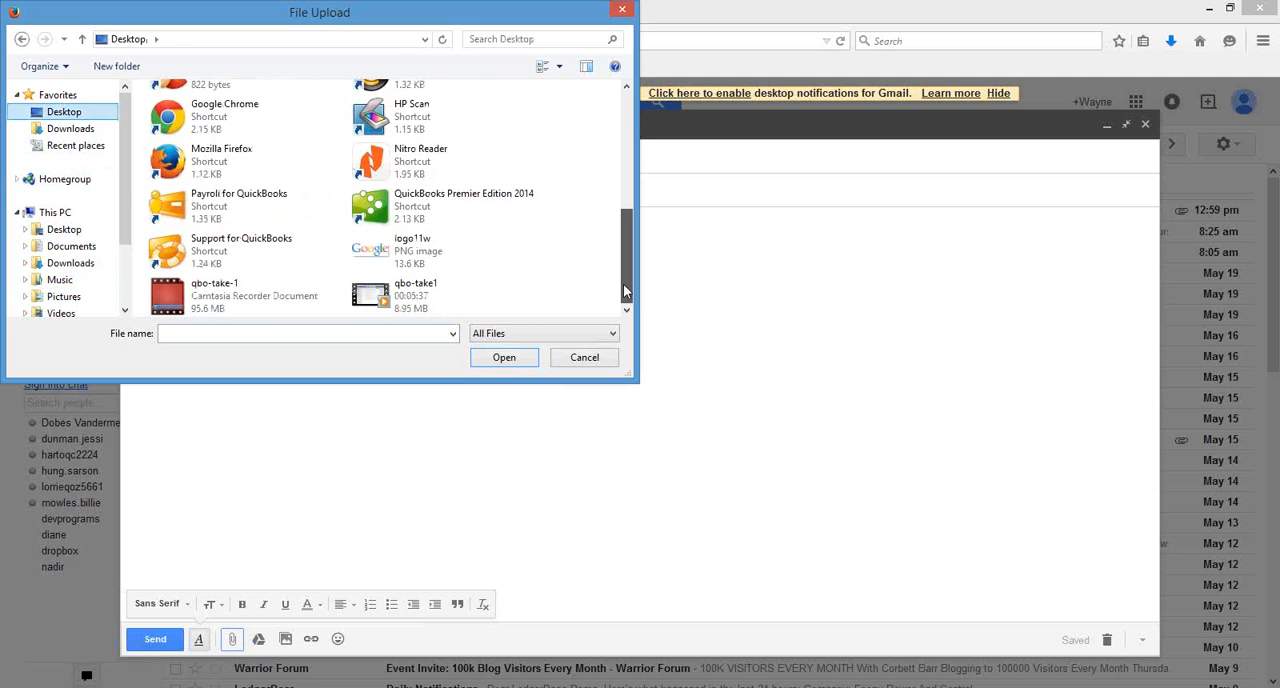
{"action": "left_click", "coordinate": [95, 268]}
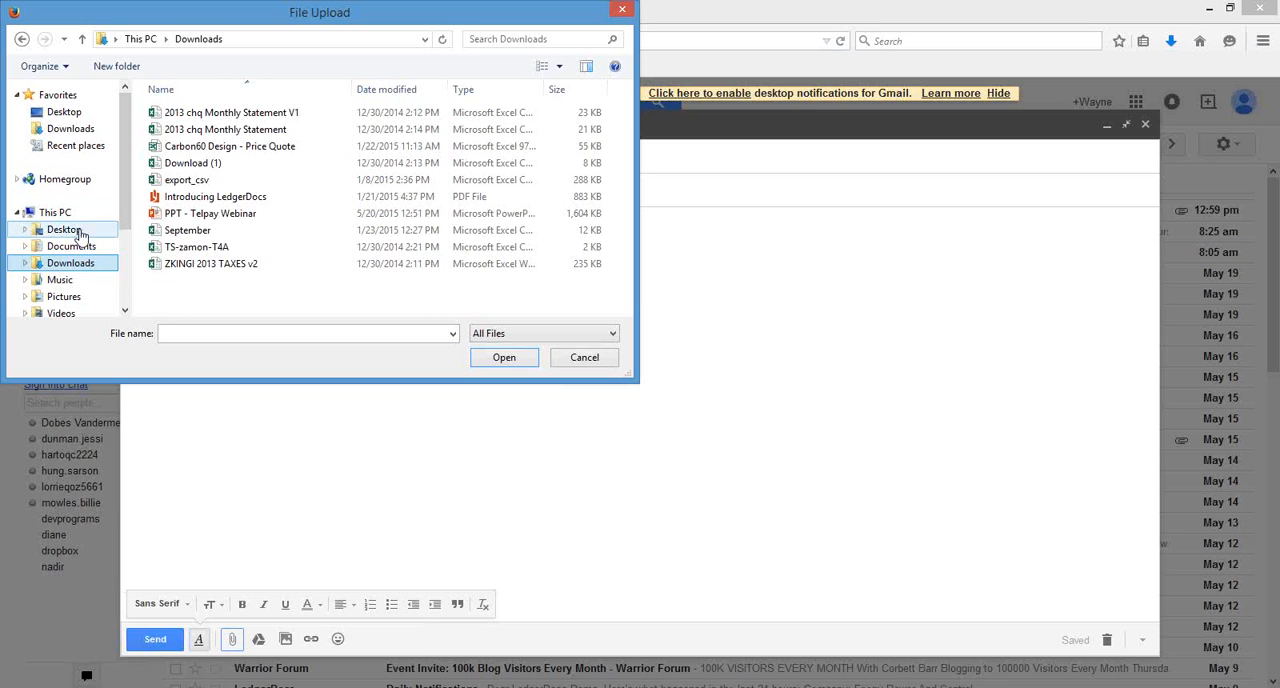
{"action": "left_click", "coordinate": [80, 233]}
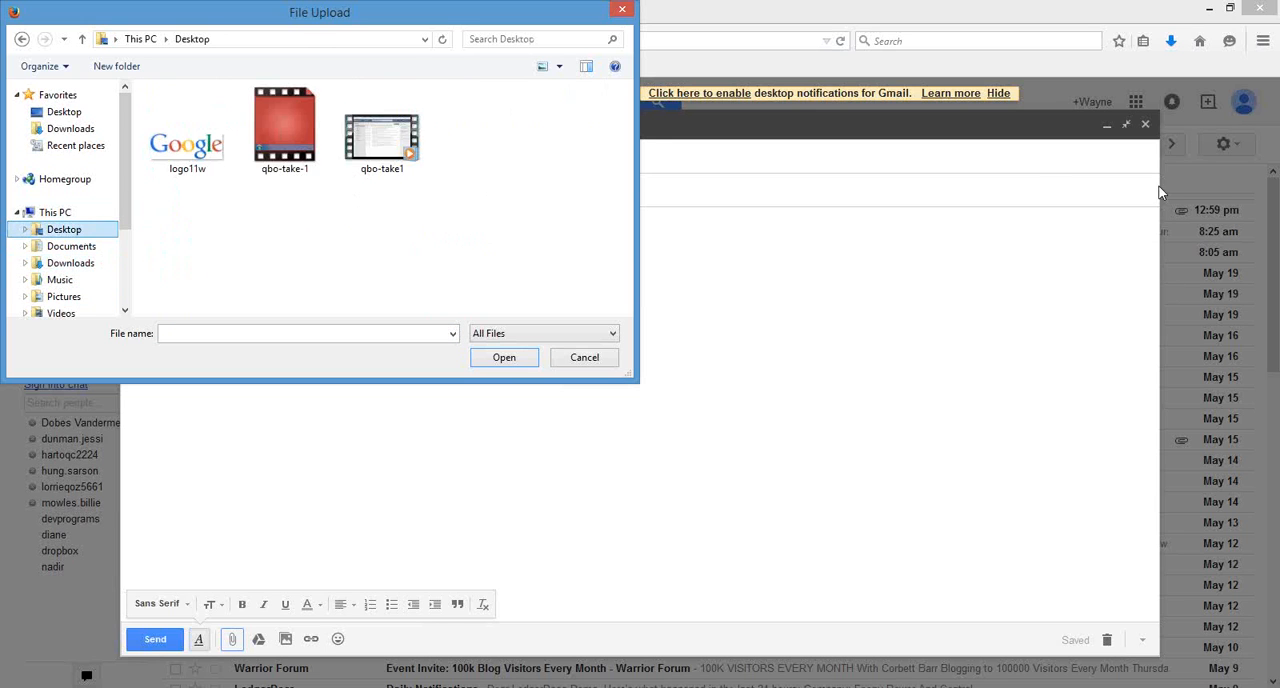
{"action": "left_click", "coordinate": [1080, 216]}
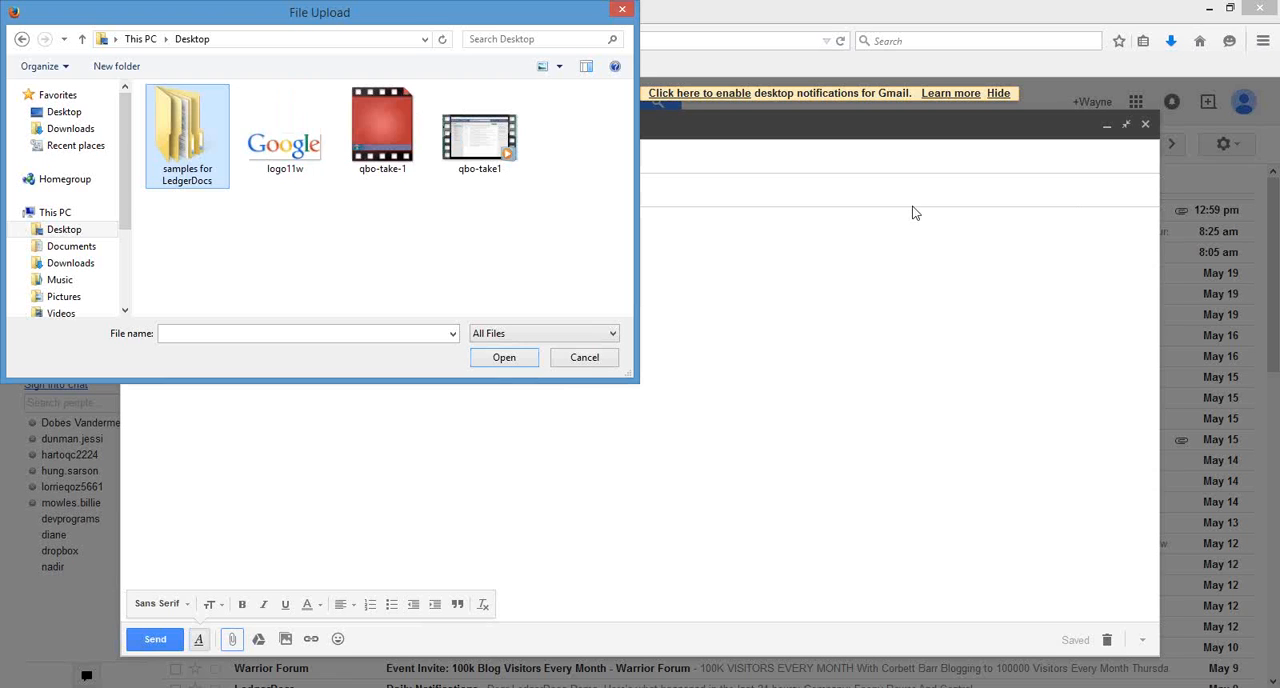
Check the bookkeeping documents, burger and characters subfolders of samples for LedgerDocs for a file to attach, and cancel the file selection.
{"action": "left_click", "coordinate": [203, 148]}
{"action": "double_click", "coordinate": [203, 148]}
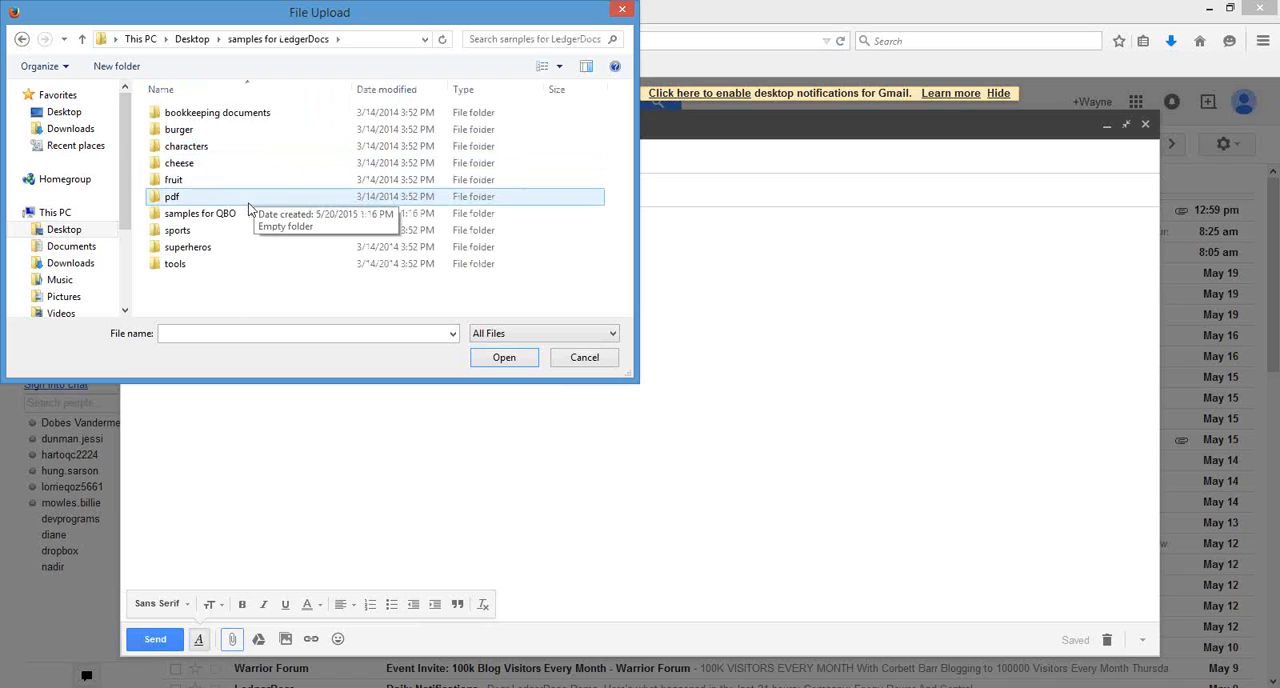
{"action": "double_click", "coordinate": [207, 118]}
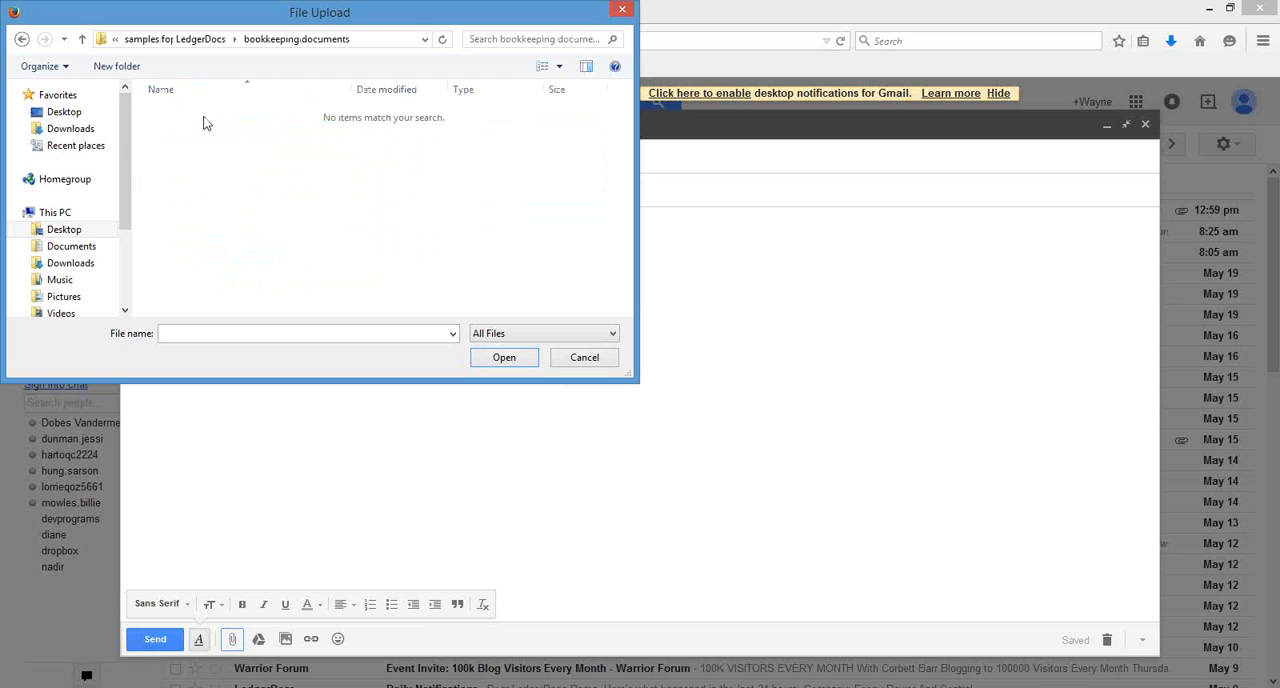
{"action": "left_click", "coordinate": [30, 42]}
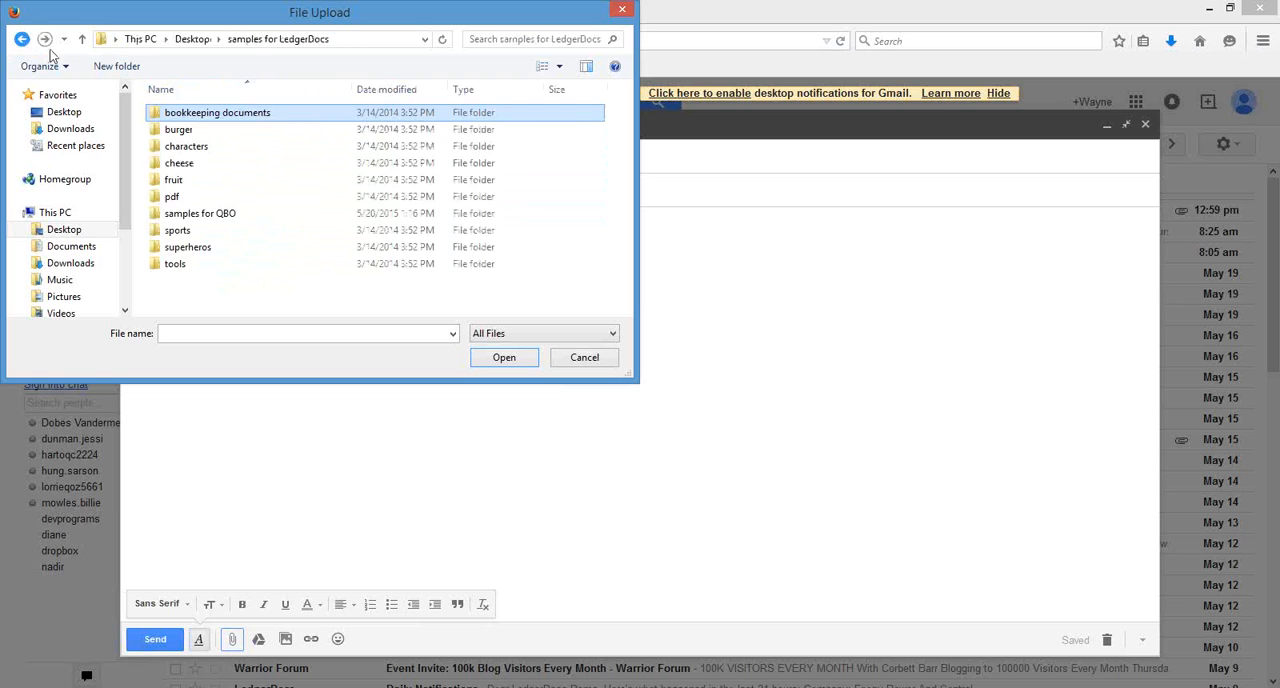
{"action": "double_click", "coordinate": [196, 130]}
{"action": "left_click", "coordinate": [22, 40]}
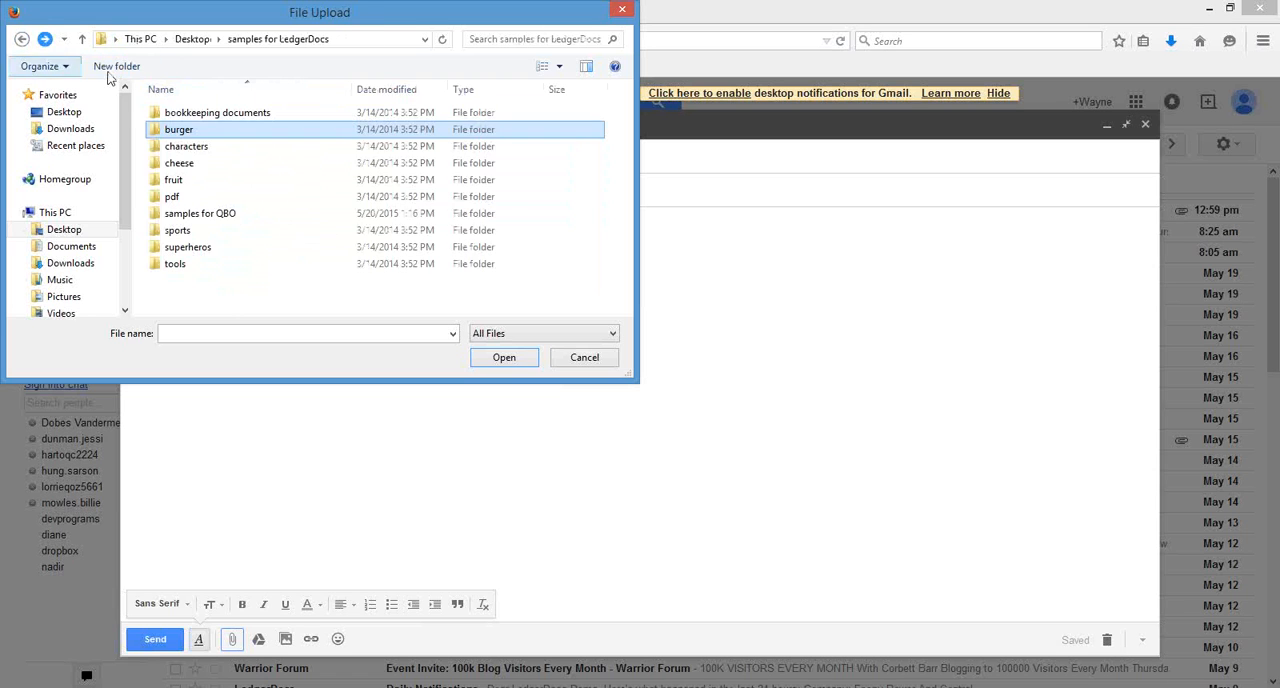
{"action": "double_click", "coordinate": [212, 150]}
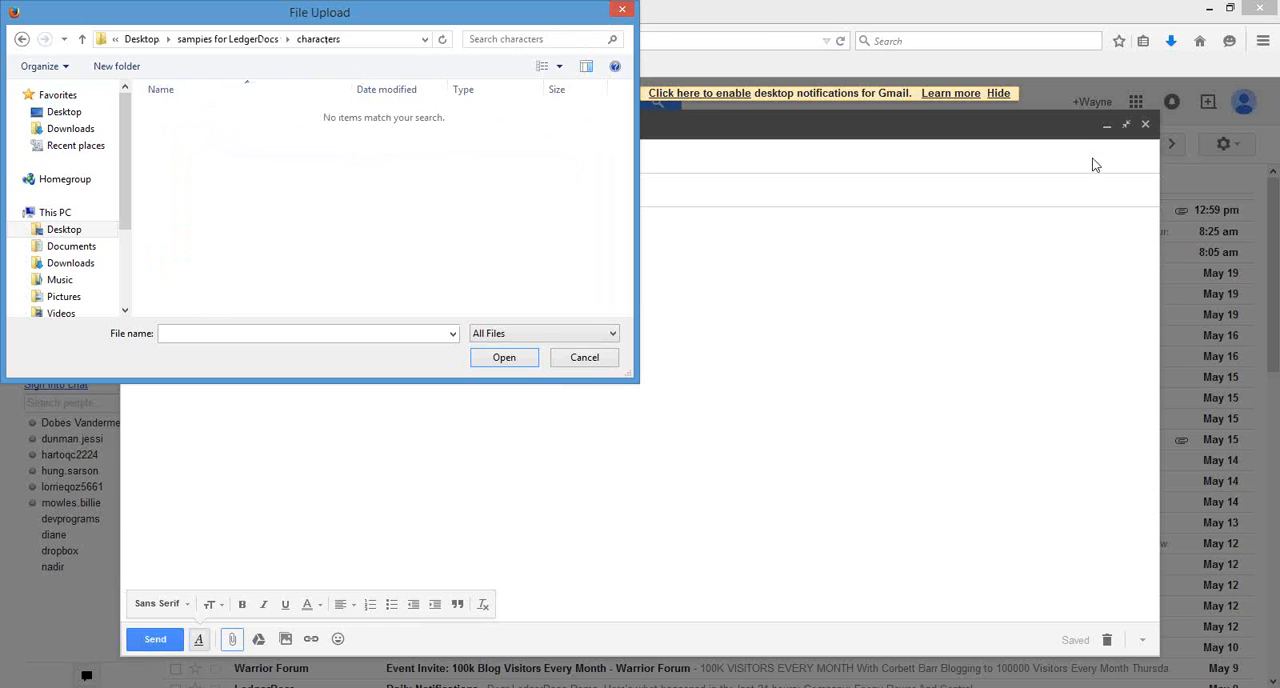
{"action": "left_click", "coordinate": [1080, 203]}
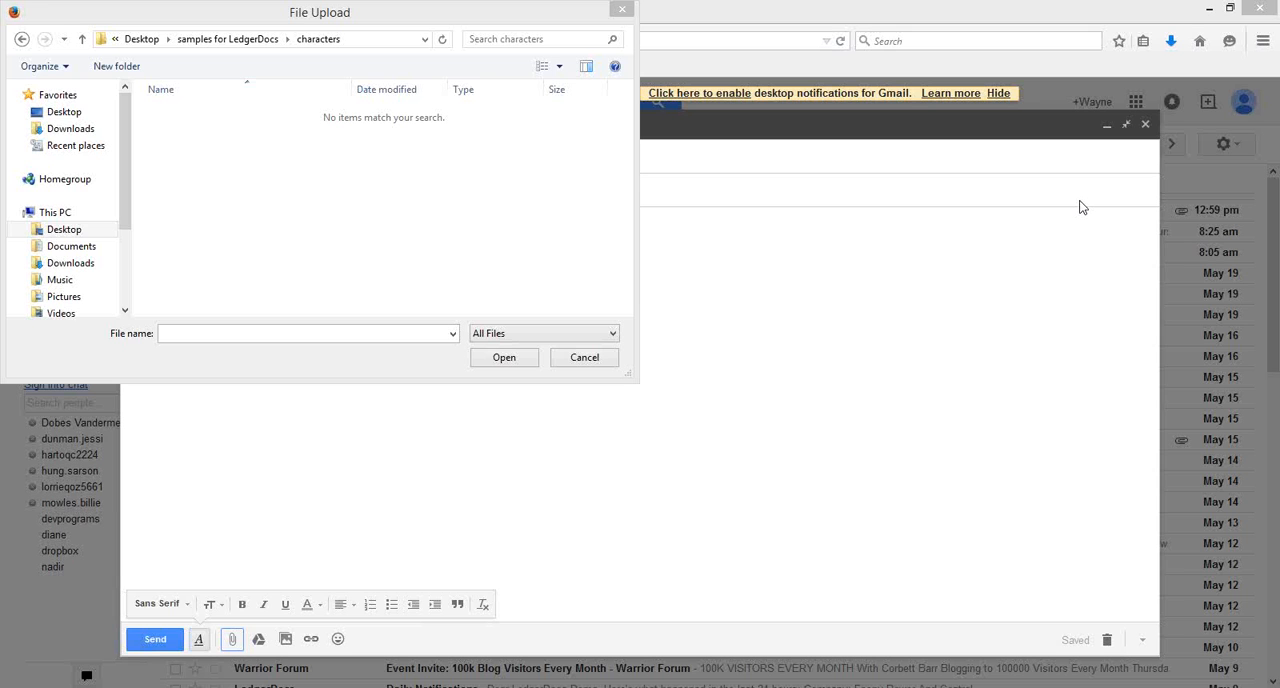
{"action": "key", "text": "Escape"}
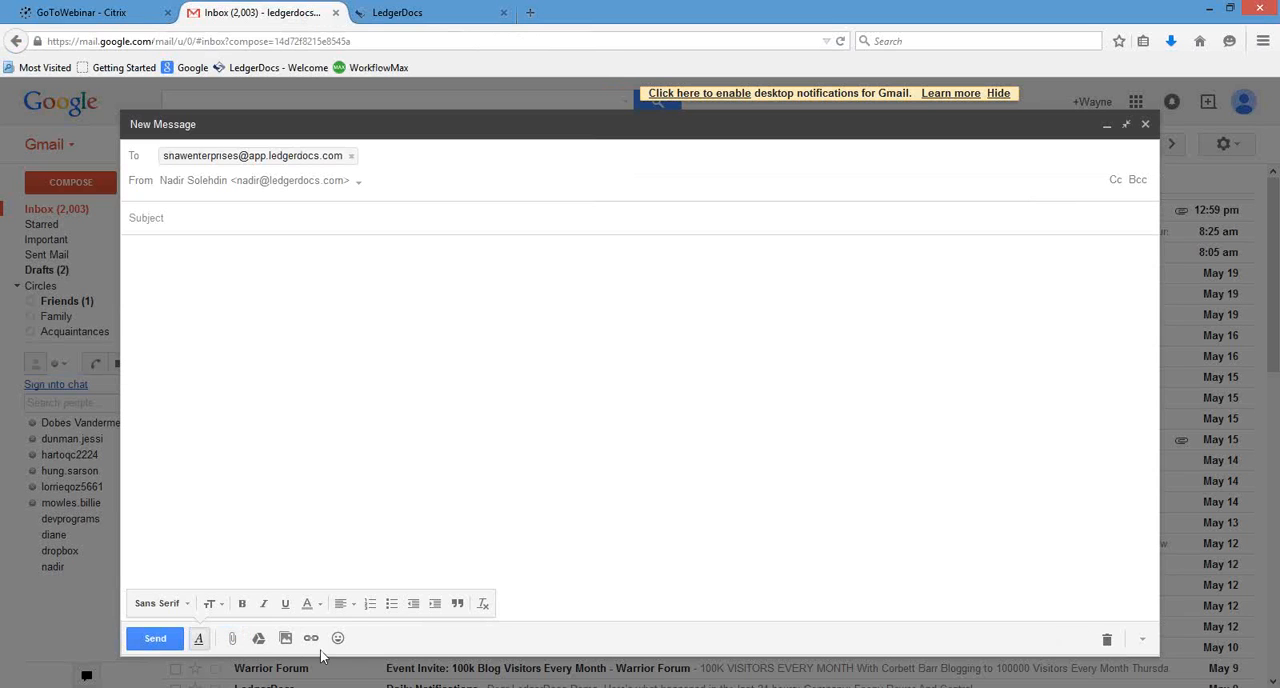
Attach Balance Sheet detailed 3 pages, BankStatementChequing, Best-Practices-for-Credit-Card-Transaction-Receipts, CheckSm, cheque-sample and chqsample from the bookkeeping documents folder in samples for LedgerDocs.
{"action": "left_click", "coordinate": [232, 639]}
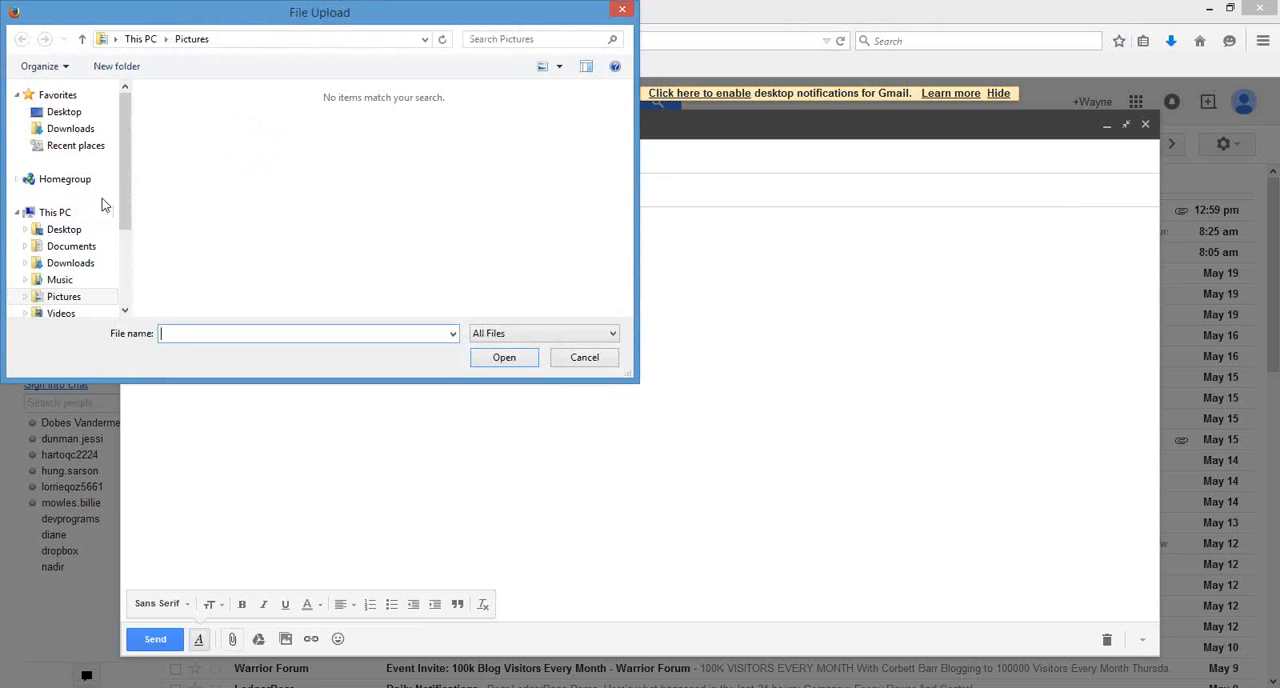
{"action": "left_click", "coordinate": [85, 230]}
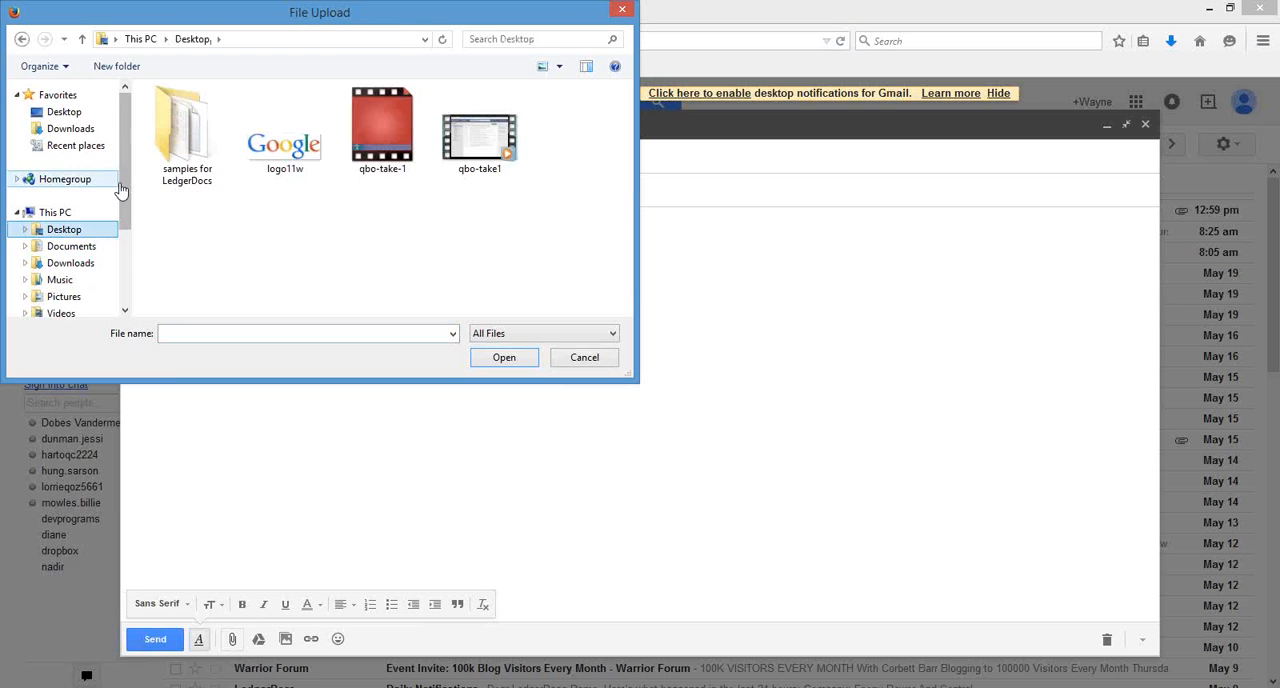
{"action": "double_click", "coordinate": [168, 125]}
{"action": "double_click", "coordinate": [167, 118]}
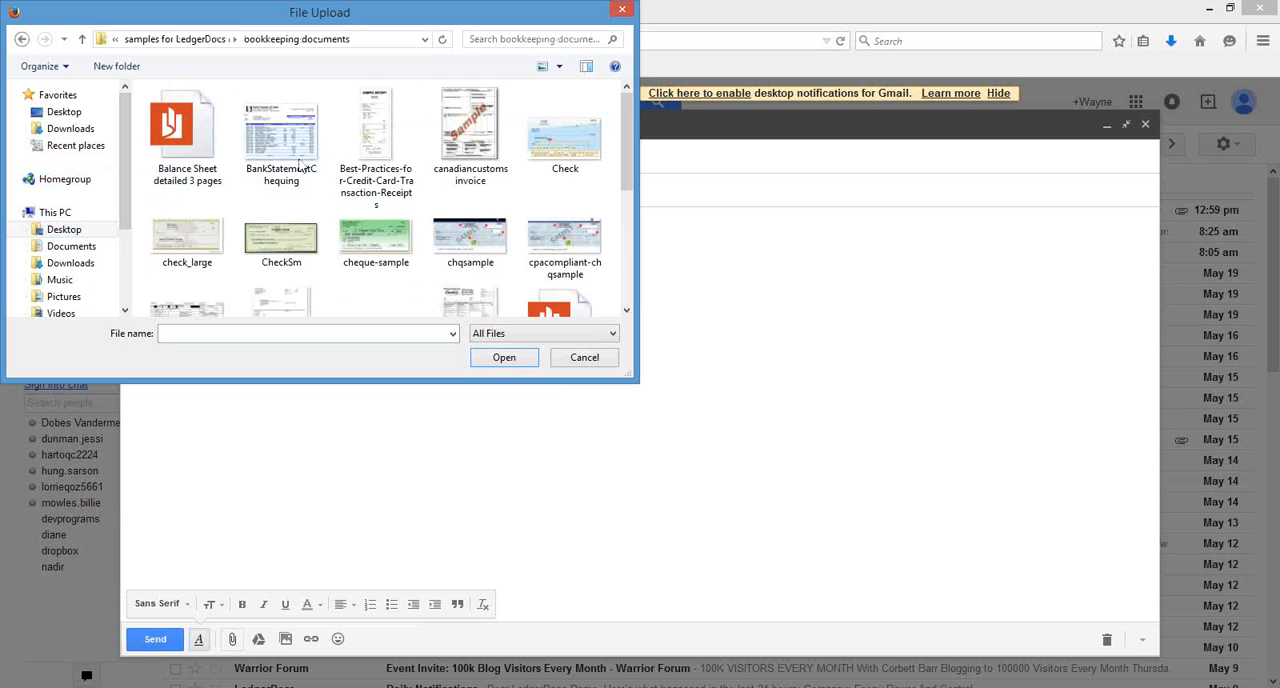
{"action": "left_click", "coordinate": [390, 180]}
{"action": "left_click", "coordinate": [292, 160], "text": "ctrl"}
{"action": "left_click", "coordinate": [470, 240], "text": "ctrl"}
{"action": "left_click", "coordinate": [376, 240], "text": "ctrl"}
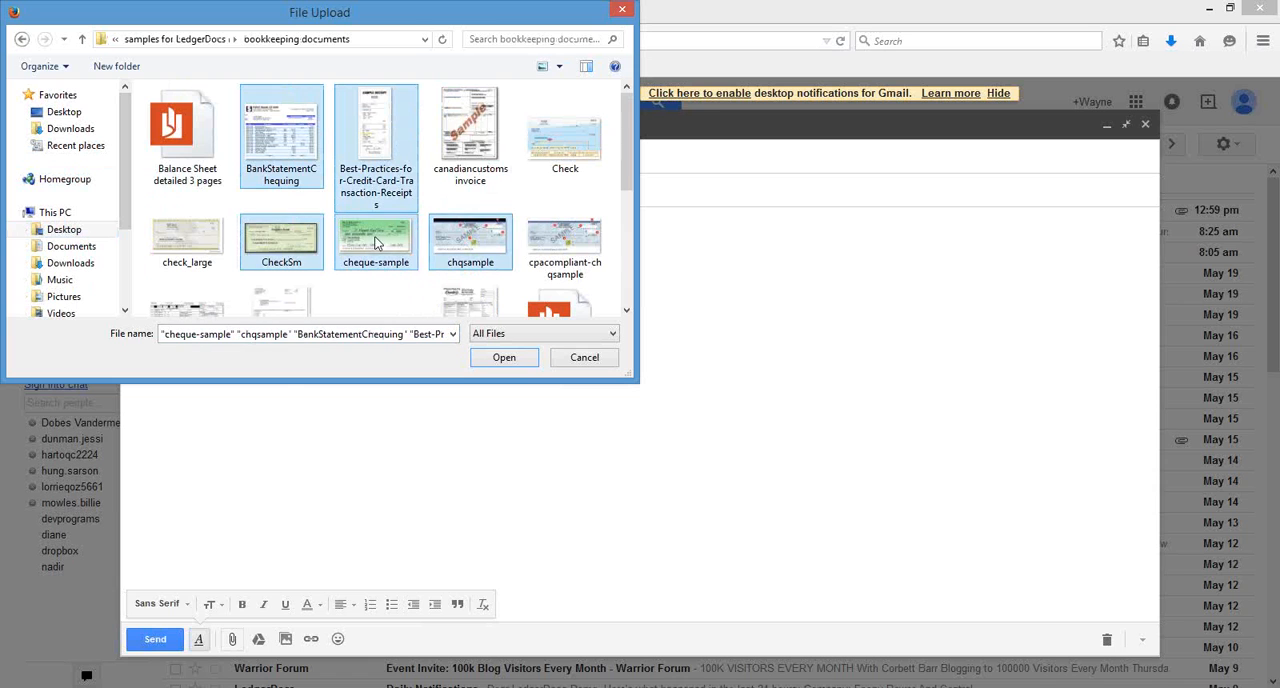
{"action": "left_click", "coordinate": [190, 140], "text": "ctrl"}
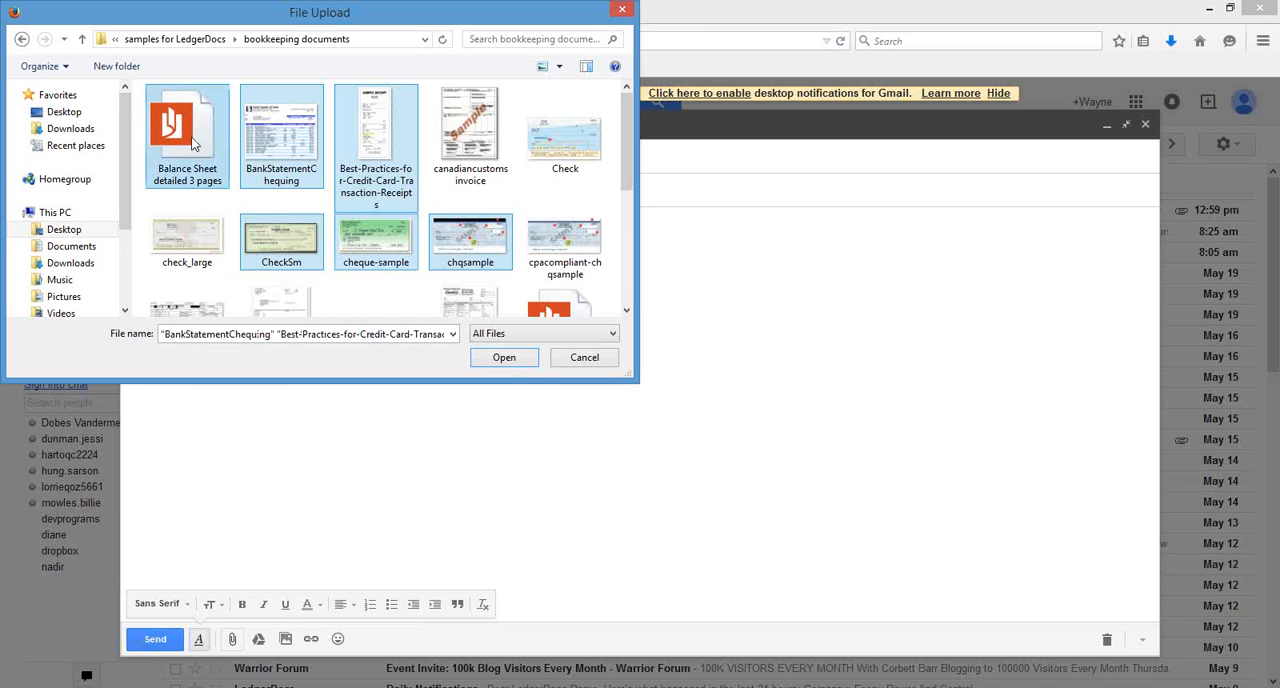
{"action": "left_click", "coordinate": [512, 360]}
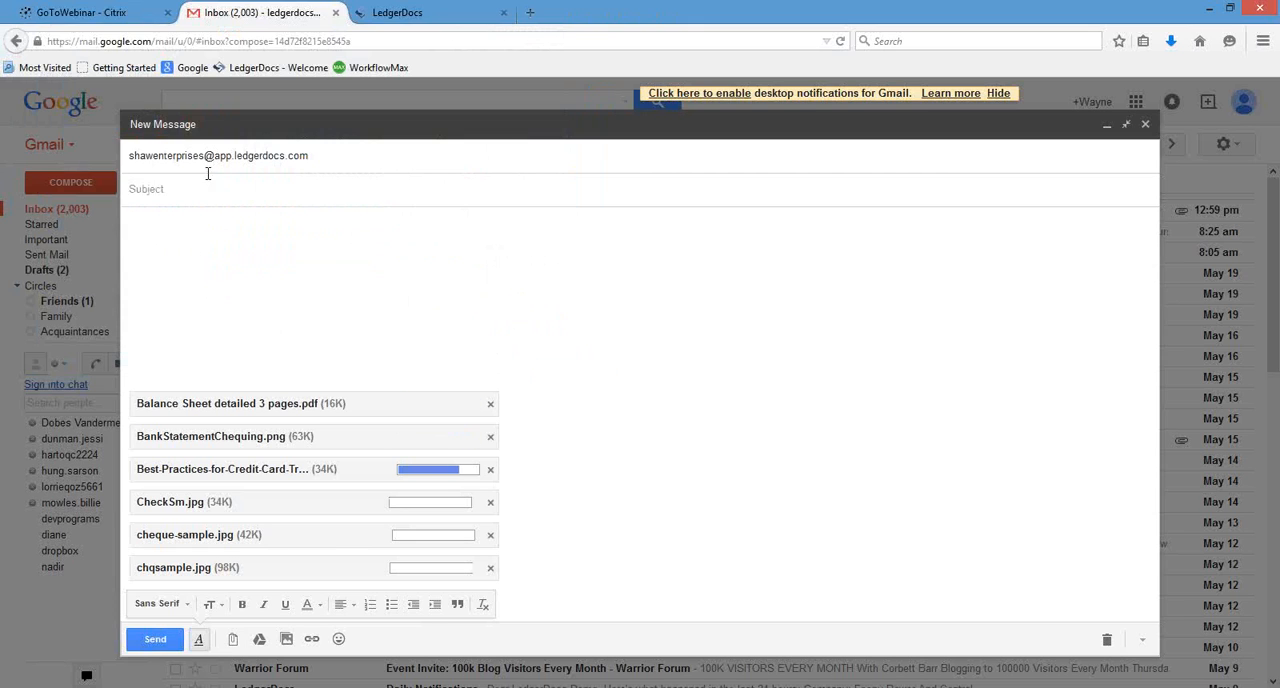
Give the message the subject "documents to upload" and the body "for posting", and send it.
{"action": "left_click", "coordinate": [346, 192]}
{"action": "type", "text": "docume"}
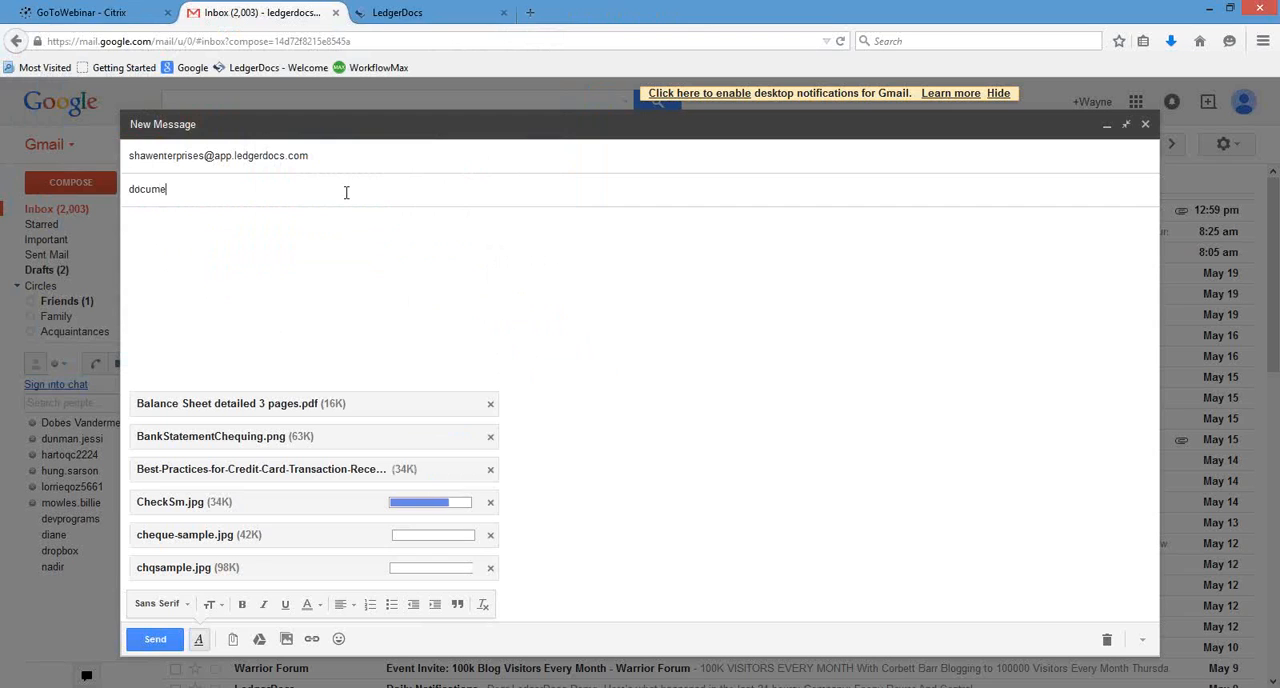
{"action": "type", "text": "nts to upload"}
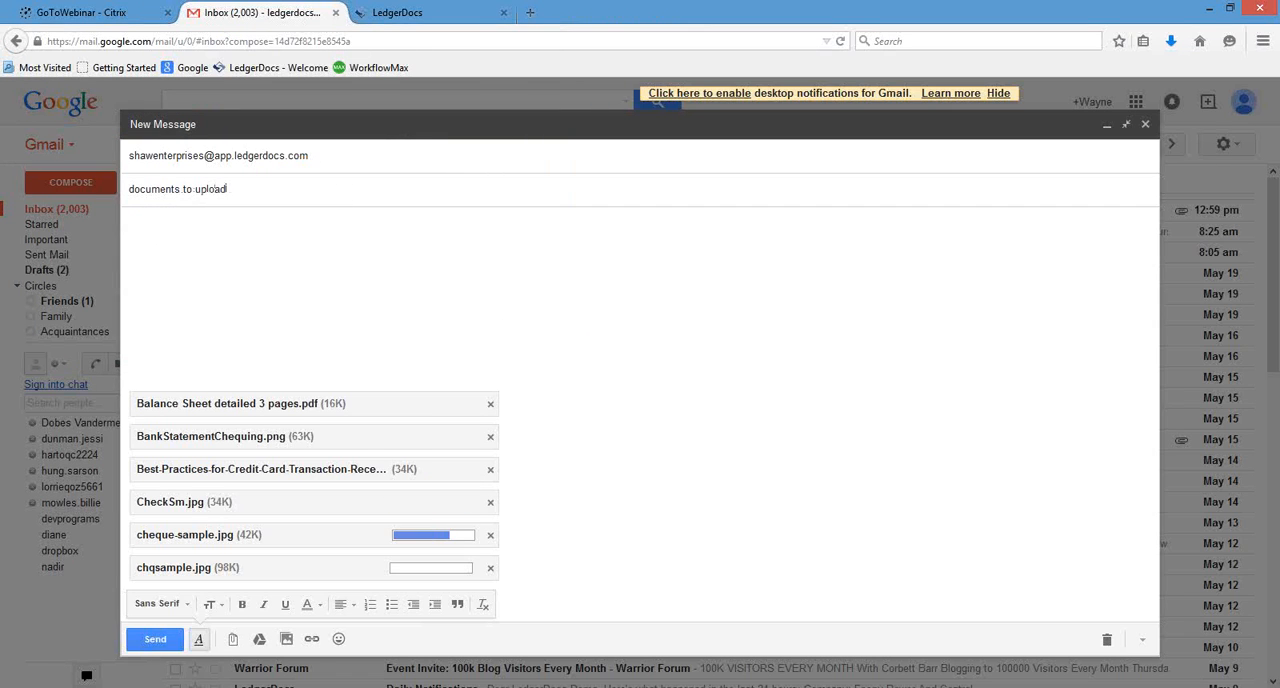
{"action": "left_click", "coordinate": [224, 265]}
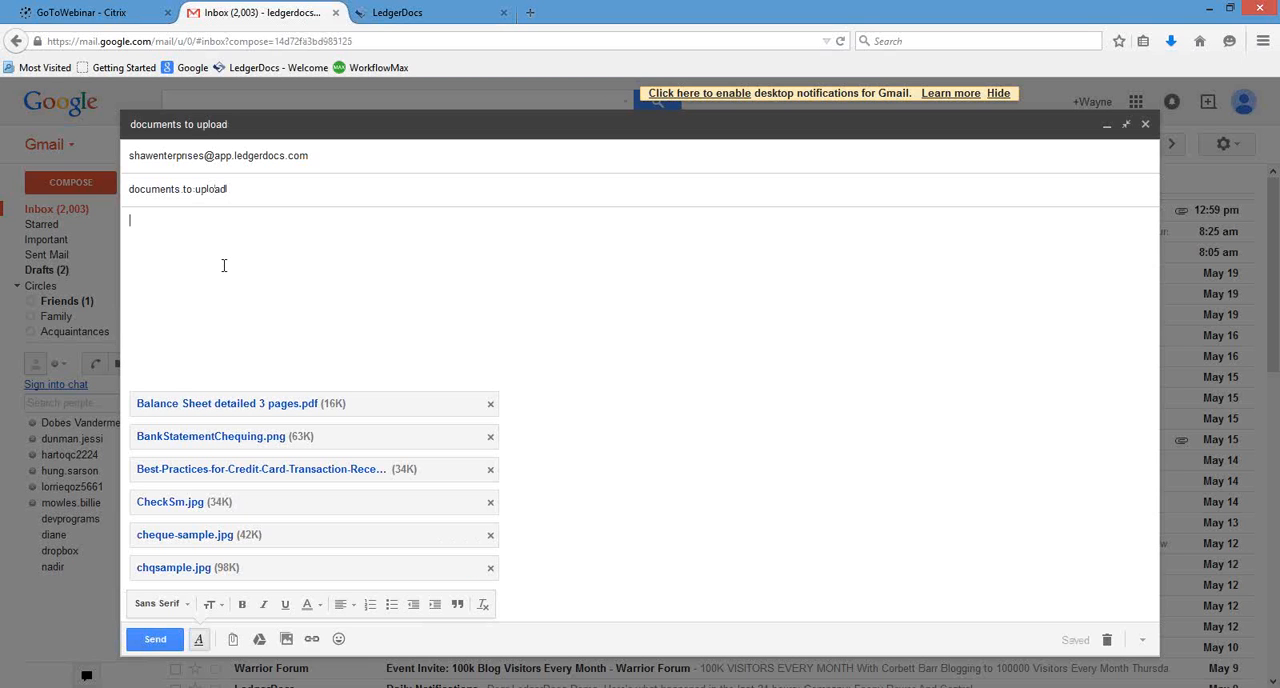
{"action": "type", "text": "for posting"}
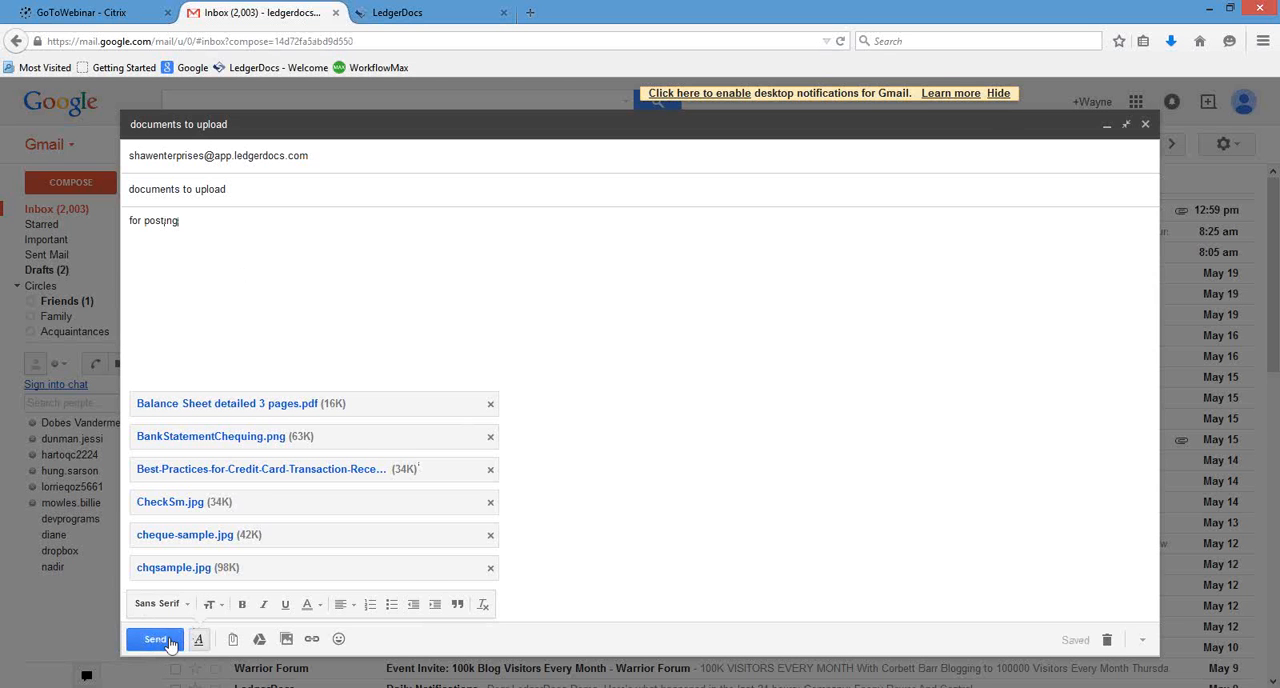
{"action": "left_click", "coordinate": [155, 639]}
Switch to LedgerDocs and check the Shaw Enterprises inbox for the emailed documents.
{"action": "left_click", "coordinate": [440, 12]}
{"action": "left_click", "coordinate": [309, 269]}
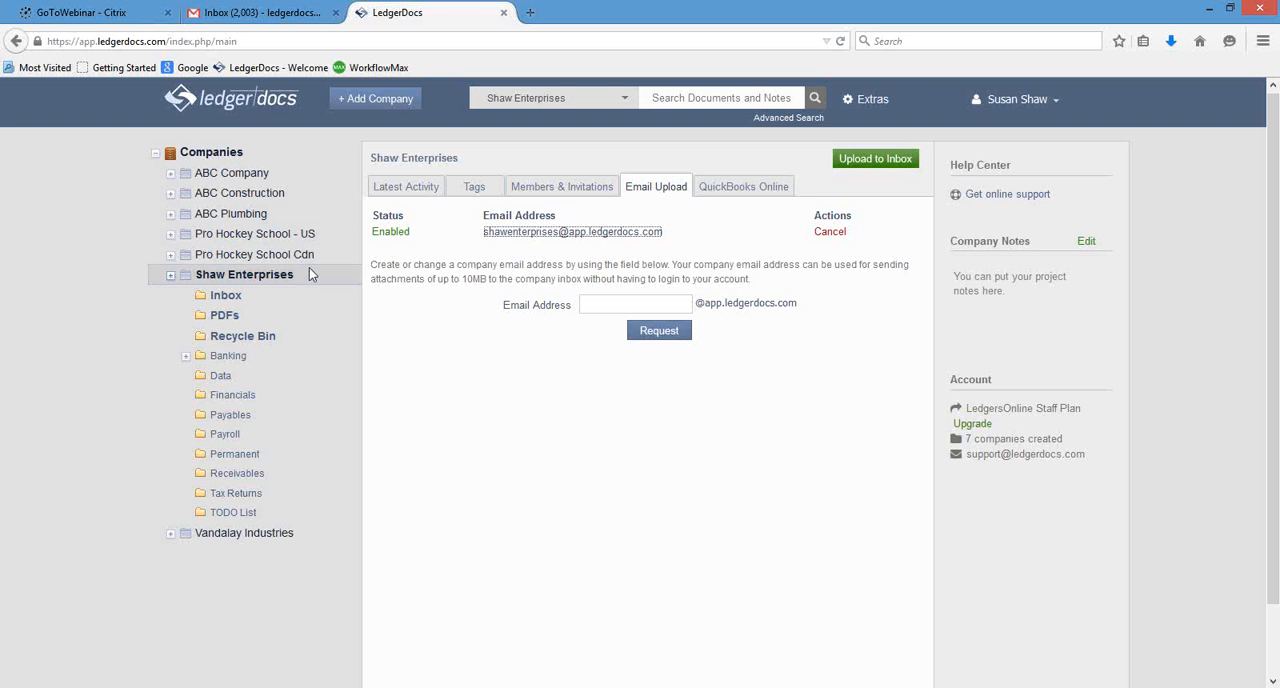
{"action": "left_click", "coordinate": [244, 298]}
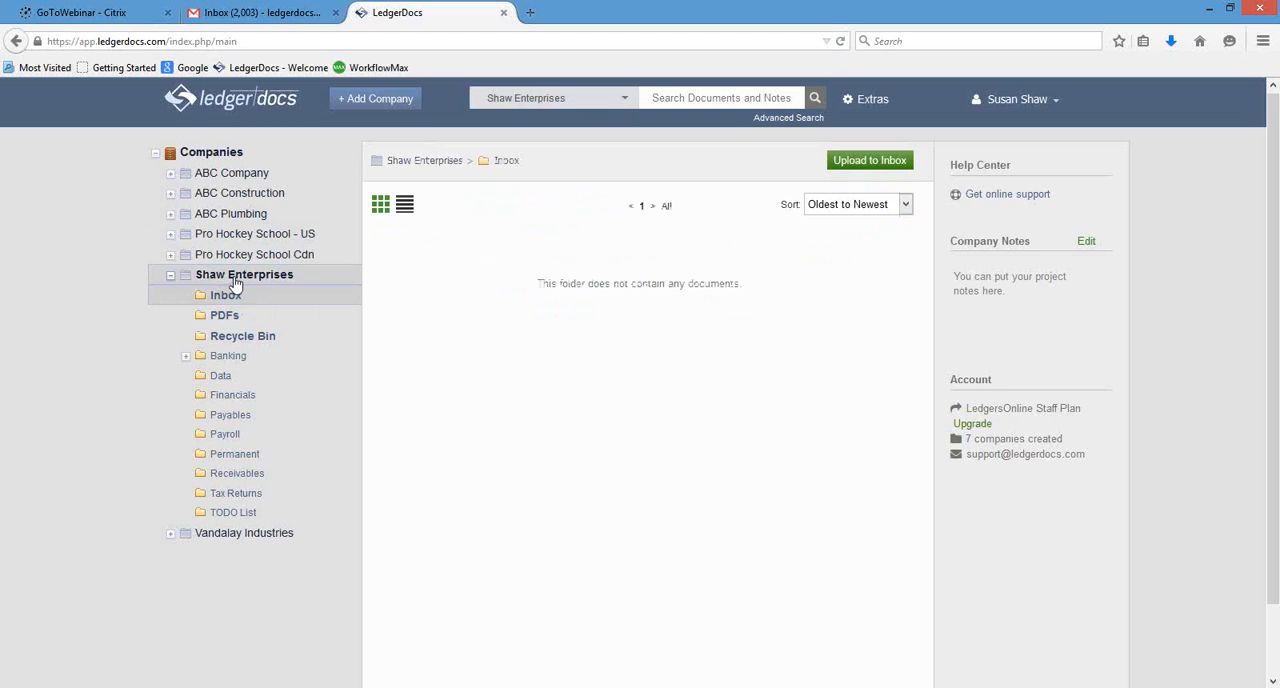
{"action": "left_click", "coordinate": [229, 293]}
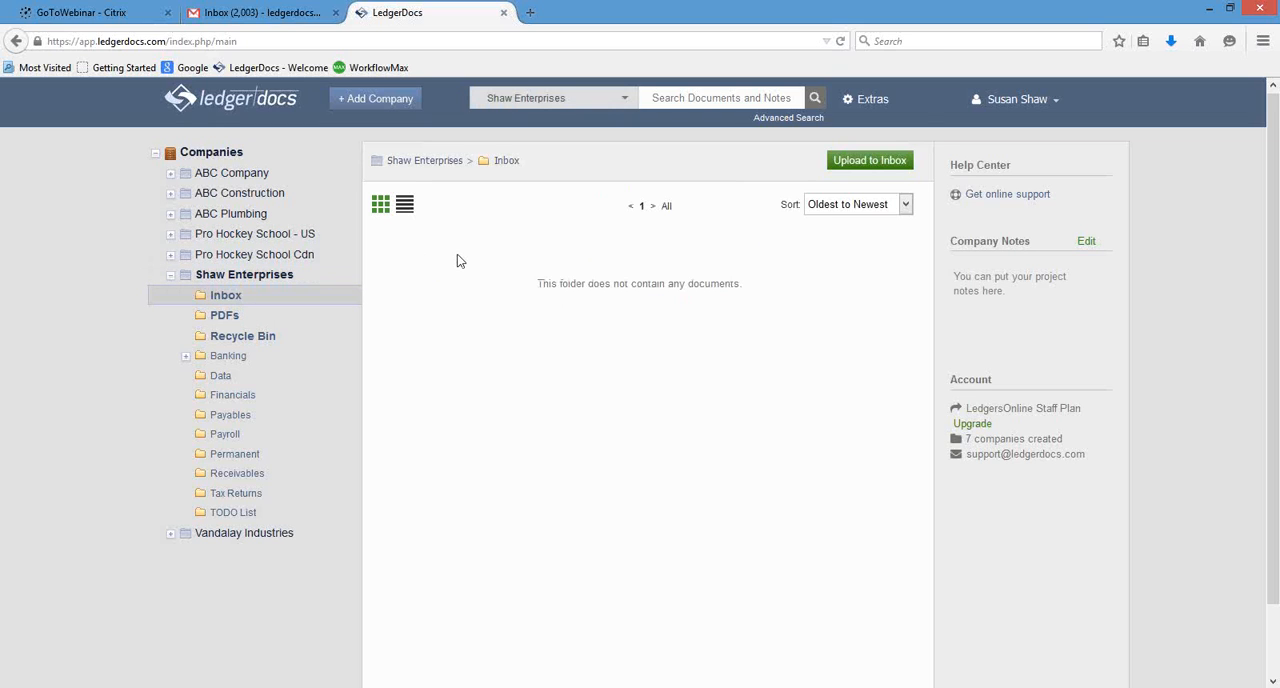
Review the email upload and member invitation settings of Shaw Enterprises, and reopen the company's inbox.
{"action": "left_click", "coordinate": [280, 275]}
{"action": "left_click", "coordinate": [660, 189]}
{"action": "left_click", "coordinate": [534, 185]}
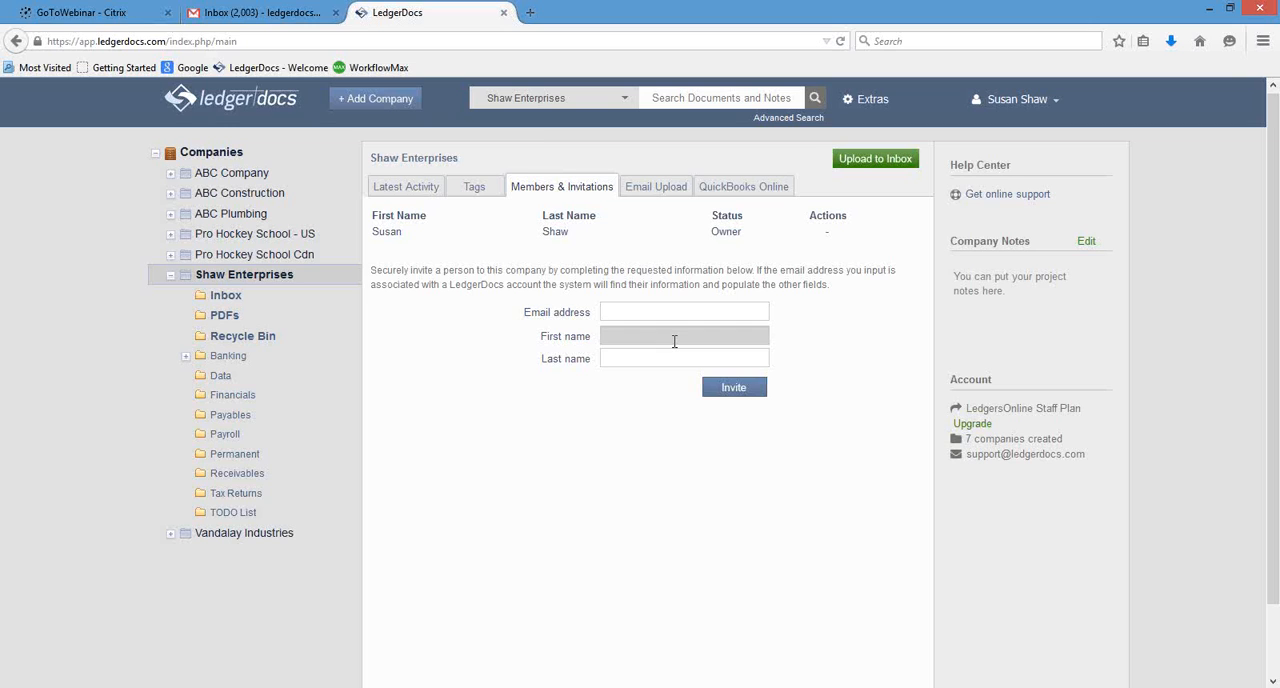
{"action": "left_click", "coordinate": [272, 278]}
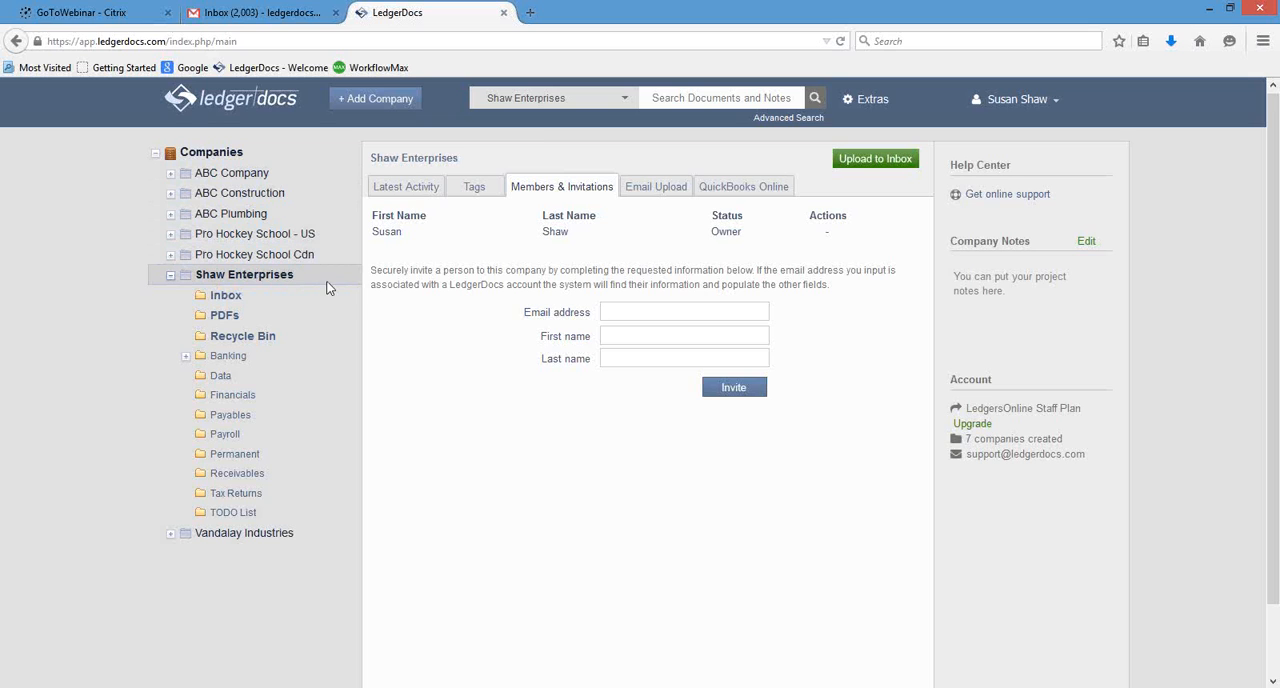
{"action": "left_click", "coordinate": [260, 297]}
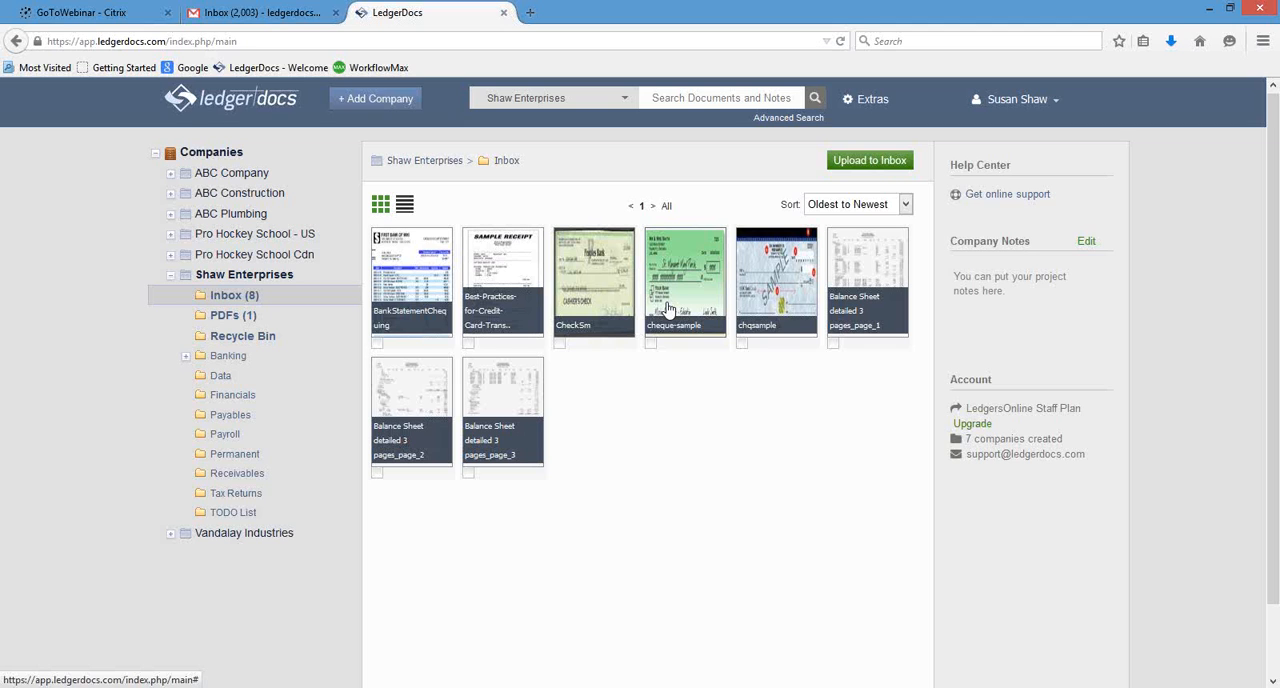
Open the BankStatementChequing document, zoom in on it, and rotate it clockwise until it is upright again.
{"action": "left_click", "coordinate": [403, 268]}
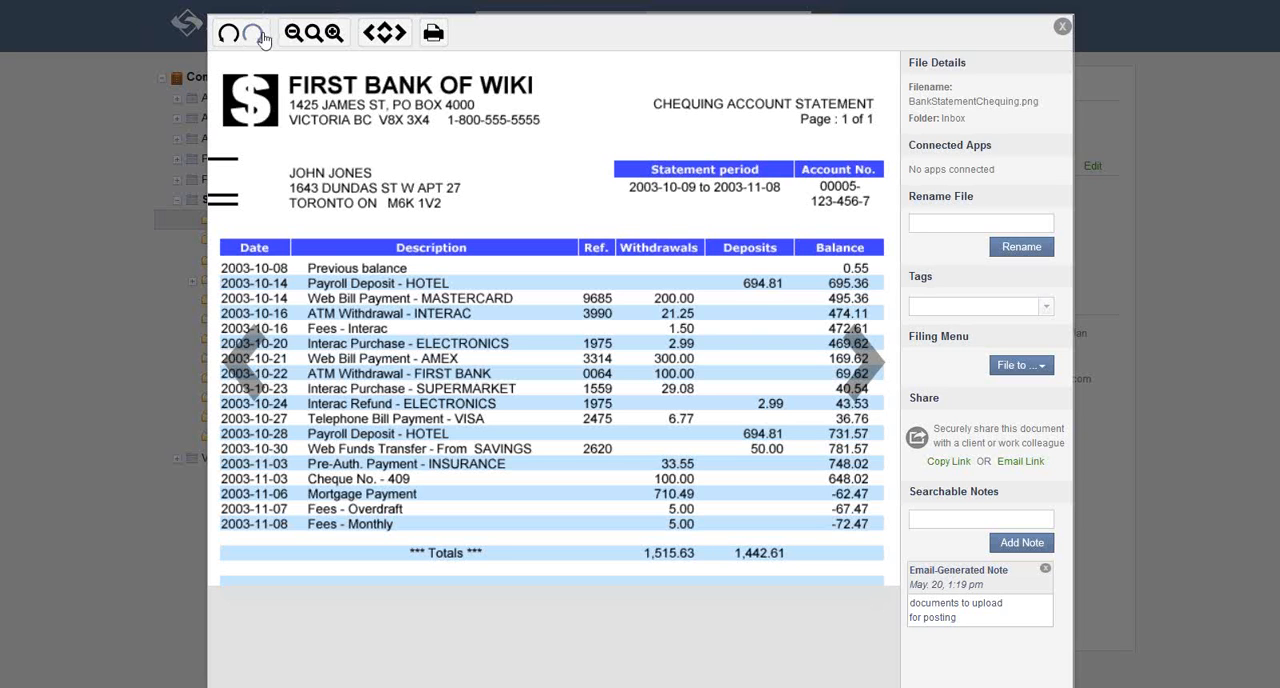
{"action": "left_click", "coordinate": [334, 36]}
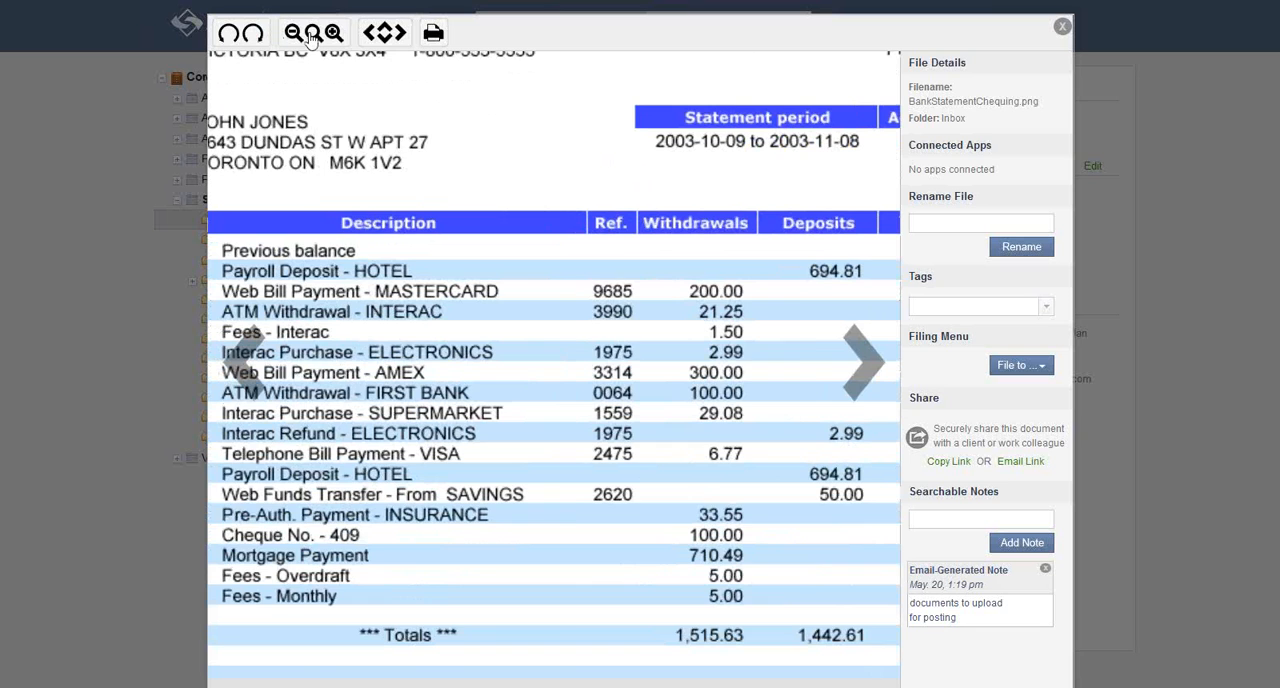
{"action": "left_click", "coordinate": [258, 36]}
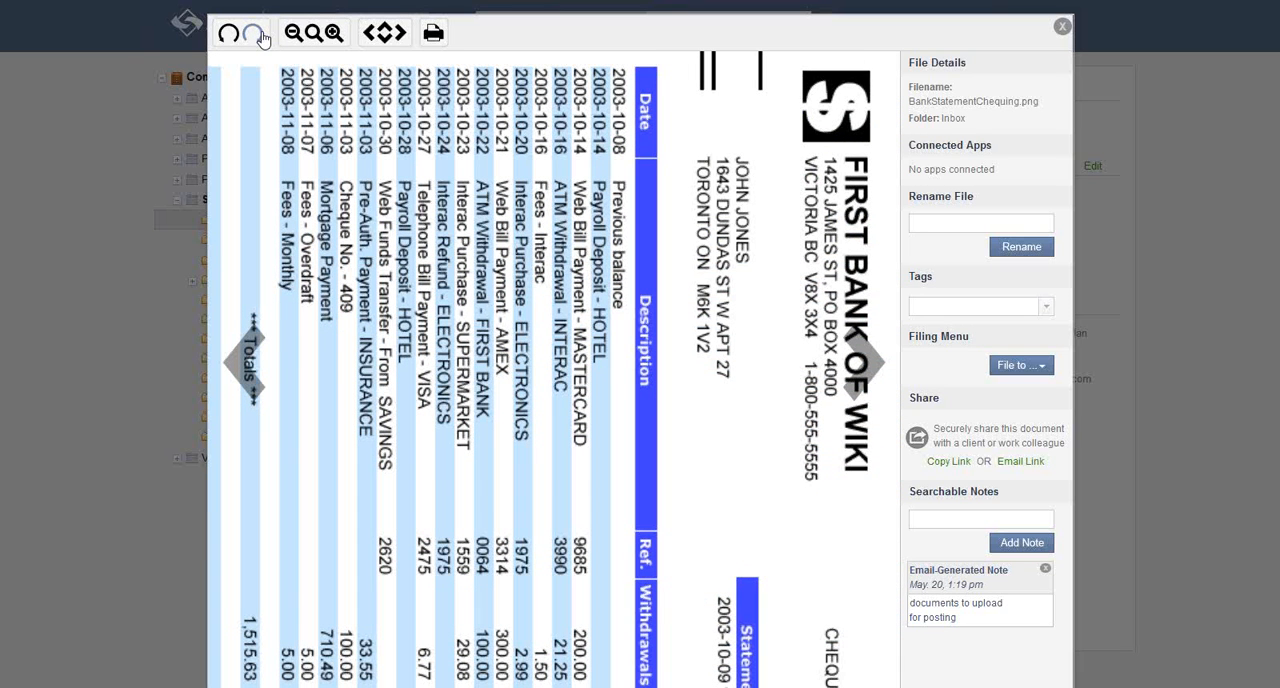
{"action": "left_click", "coordinate": [259, 37]}
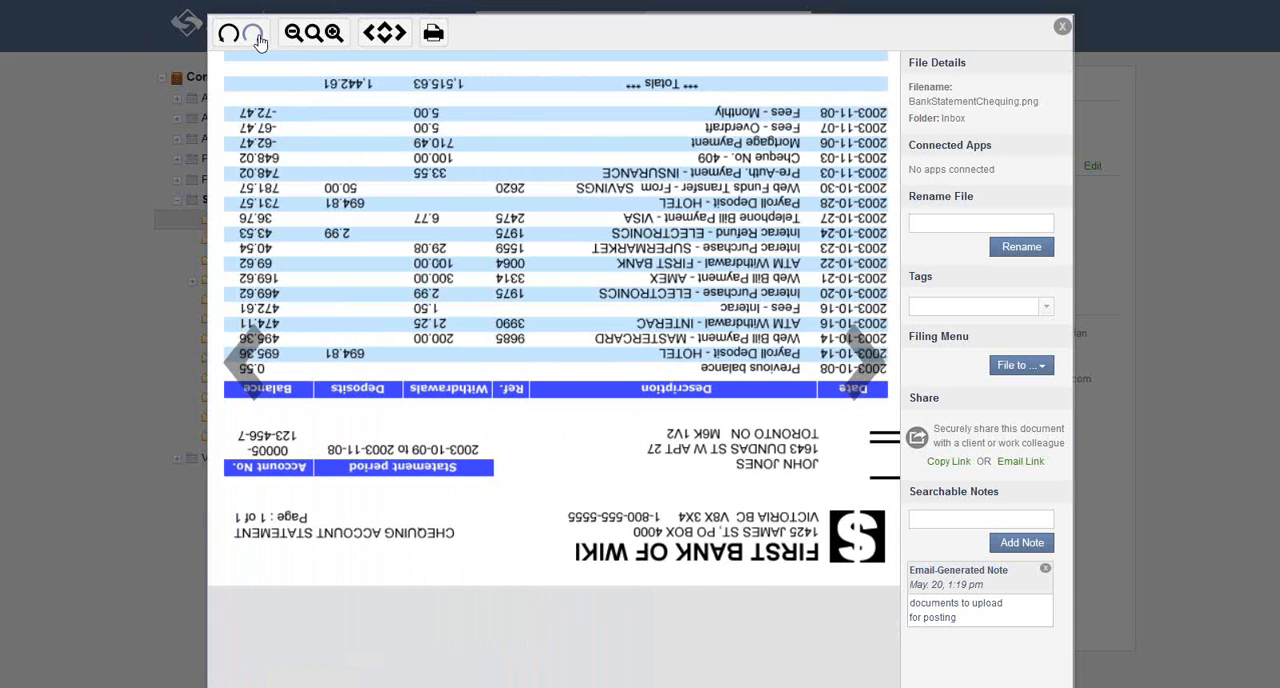
{"action": "left_click", "coordinate": [259, 38]}
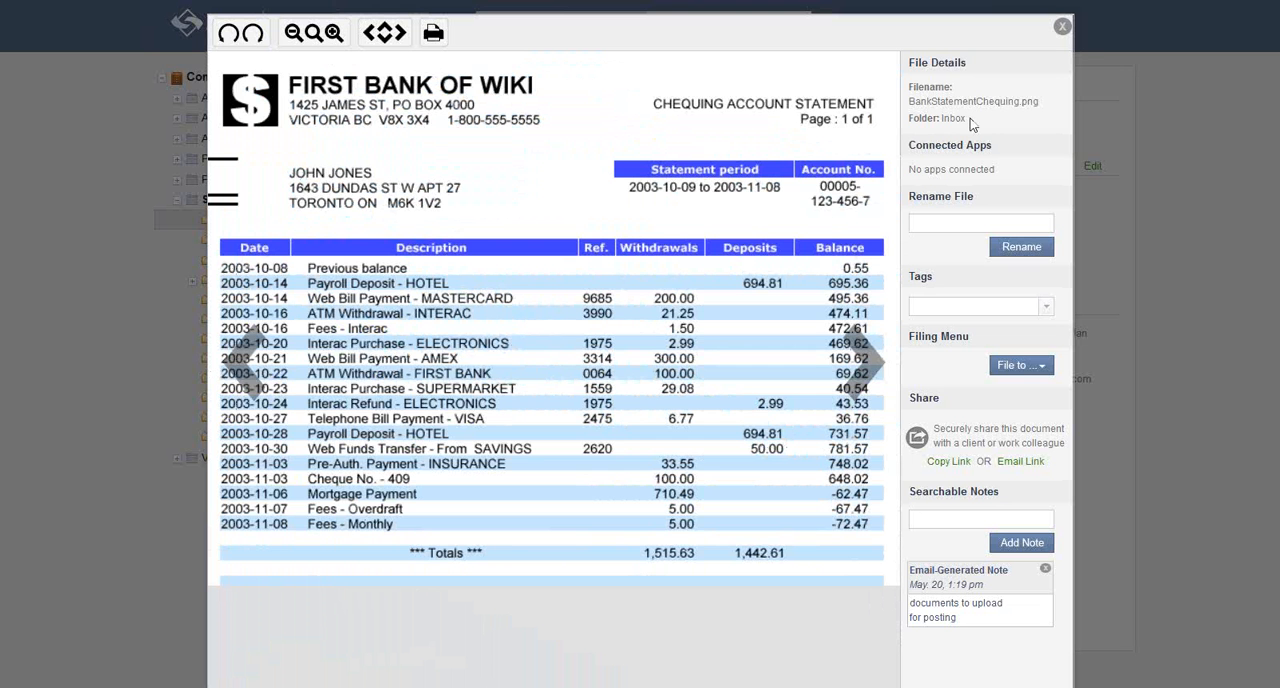
Inspect the bank statement's tag and searchable note fields and the text of its email-generated note.
{"action": "left_click", "coordinate": [946, 308]}
{"action": "left_click", "coordinate": [944, 518]}
{"action": "left_click_drag", "start_coordinate": [958, 618], "coordinate": [911, 603]}
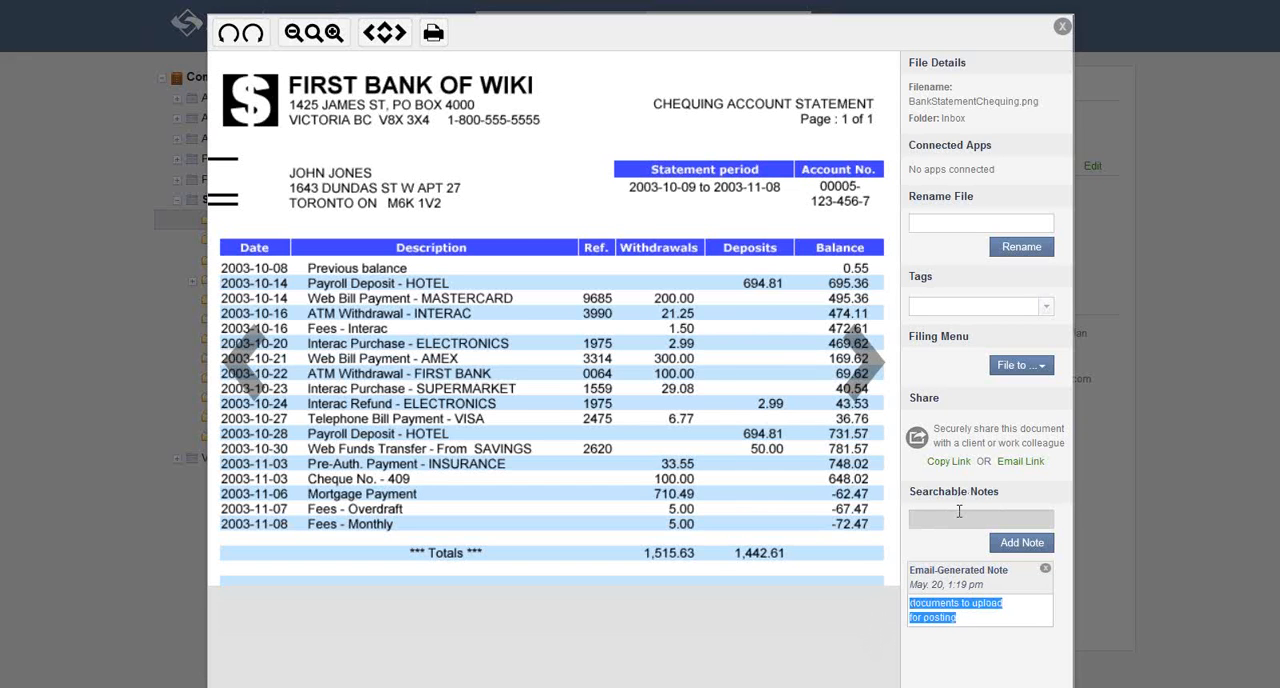
{"action": "left_click", "coordinate": [964, 613]}
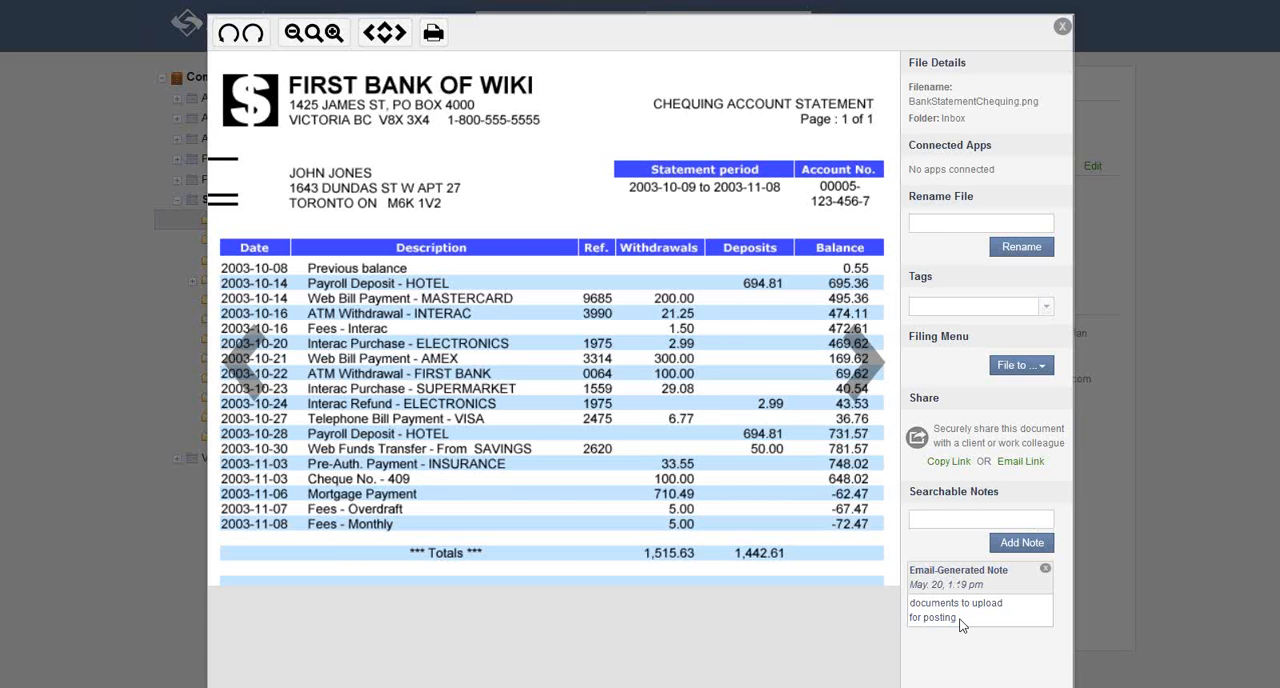
Display the bank statement's shareable link, dismiss it without sharing, and check the document's tag choices.
{"action": "left_click", "coordinate": [966, 463]}
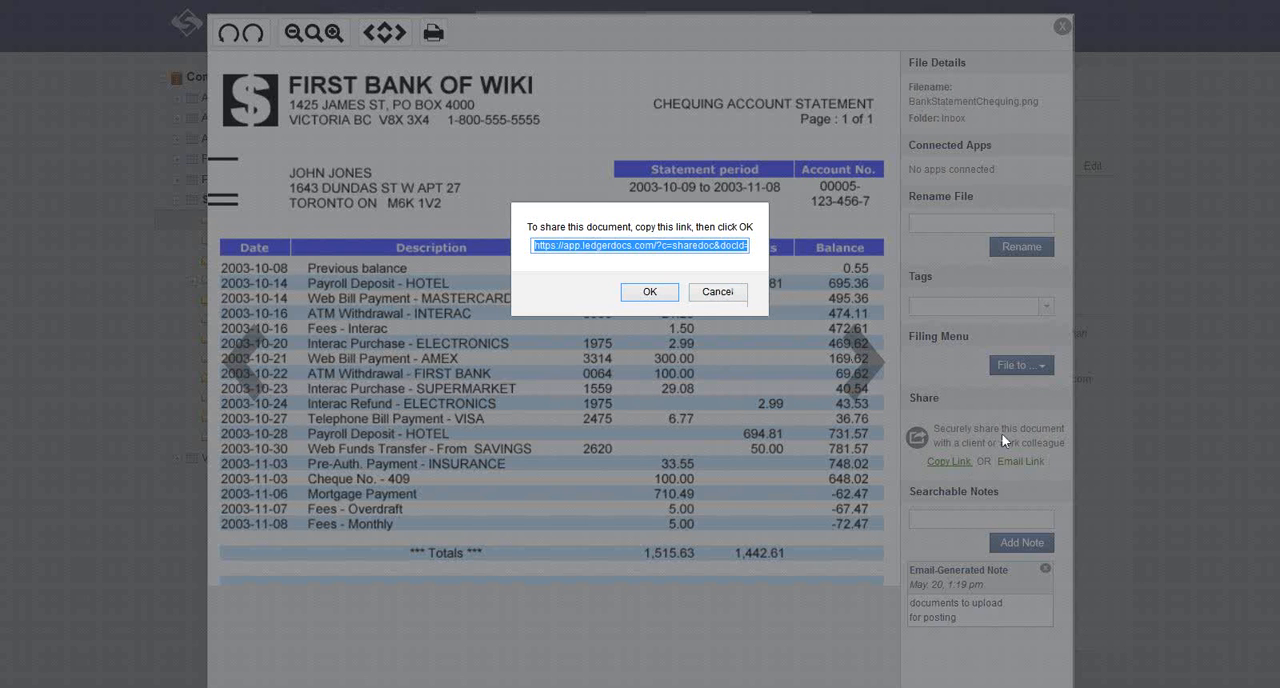
{"action": "left_click", "coordinate": [719, 298]}
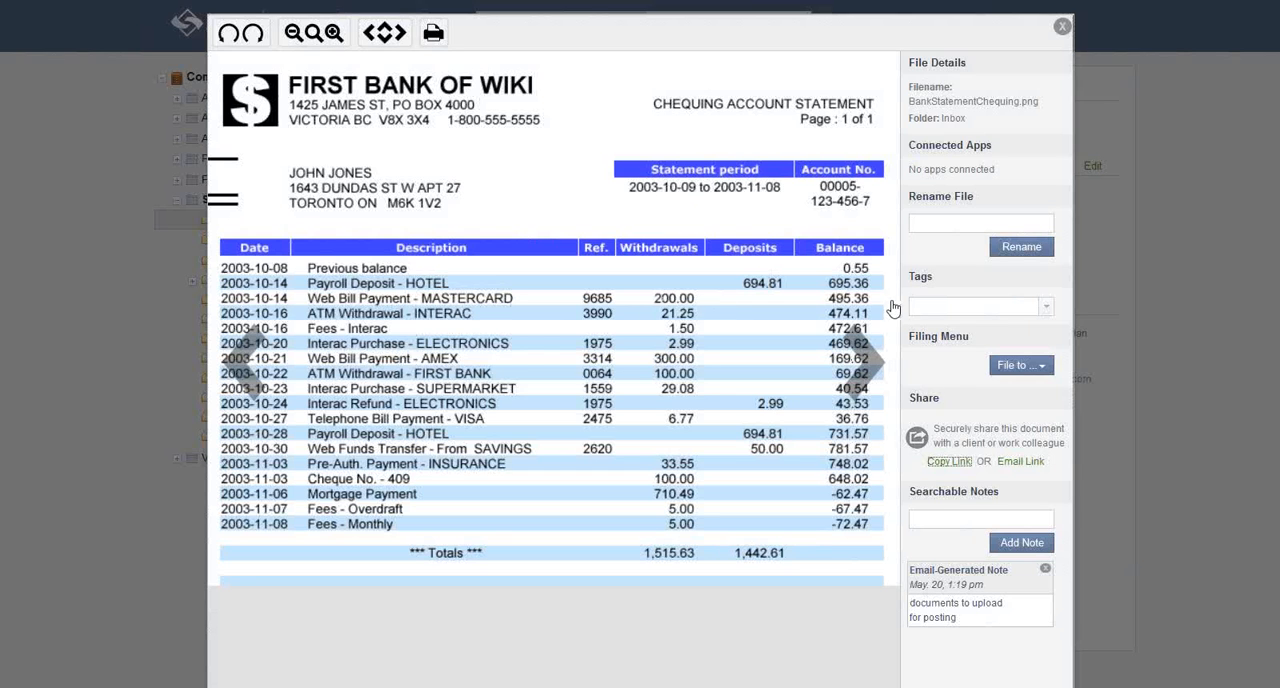
{"action": "left_click", "coordinate": [942, 308]}
{"action": "left_click", "coordinate": [995, 300]}
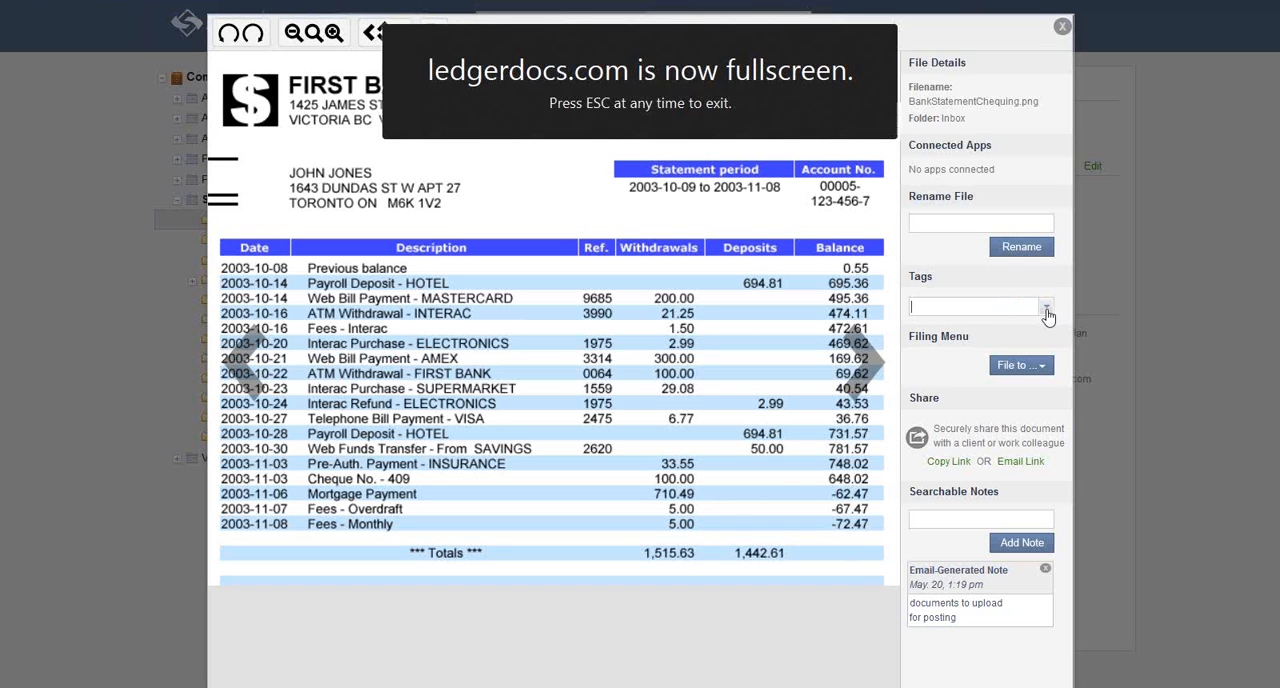
{"action": "left_click", "coordinate": [1047, 312]}
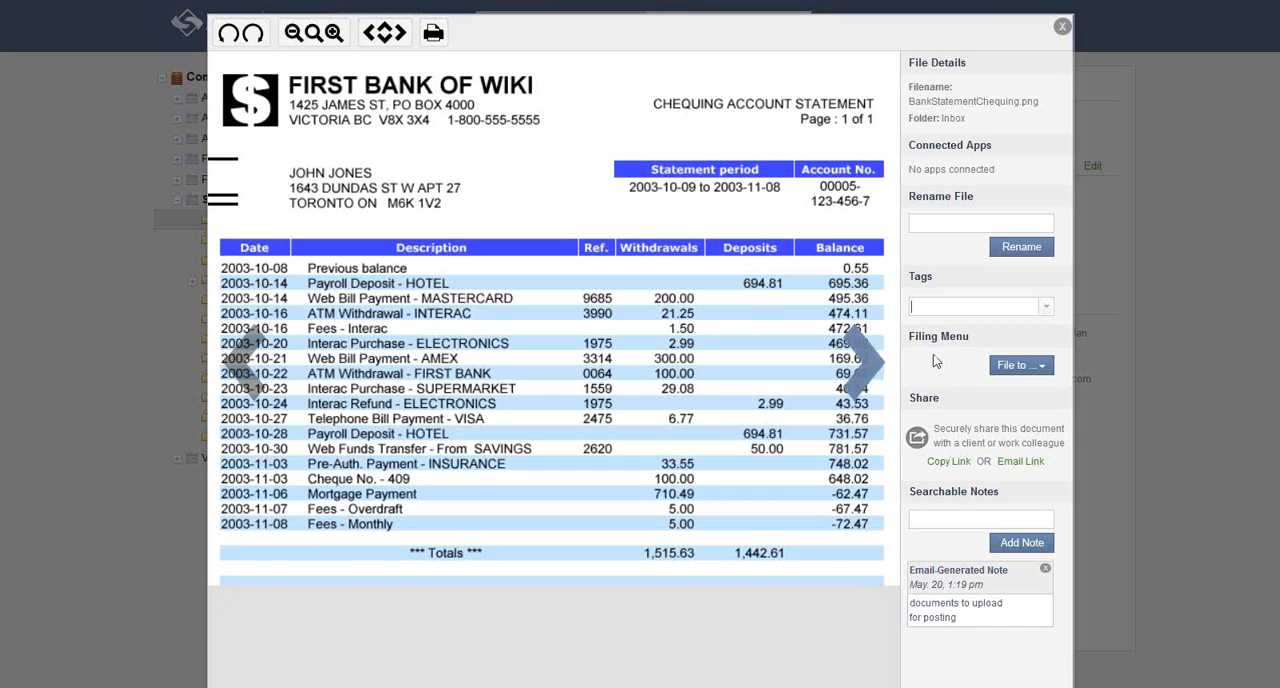
File the bank statement in the RBC subfolder of Banking and close the document viewer.
{"action": "left_click", "coordinate": [1038, 370]}
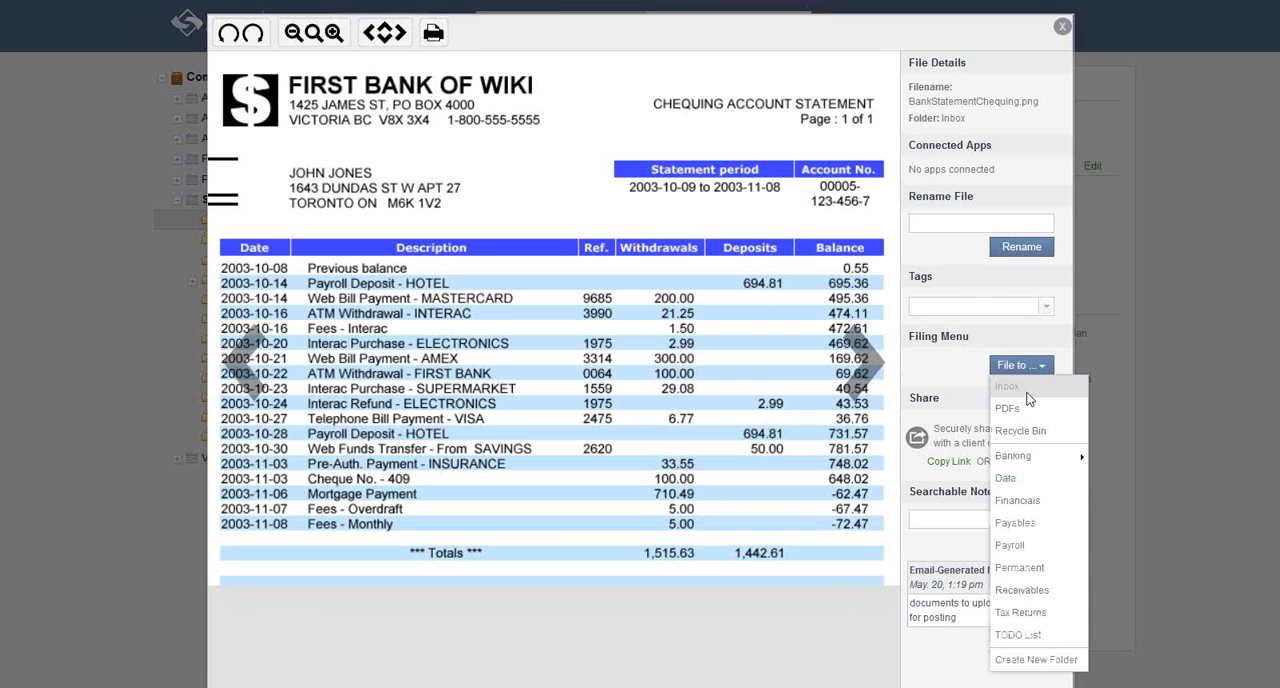
{"action": "mouse_move", "coordinate": [1053, 458]}
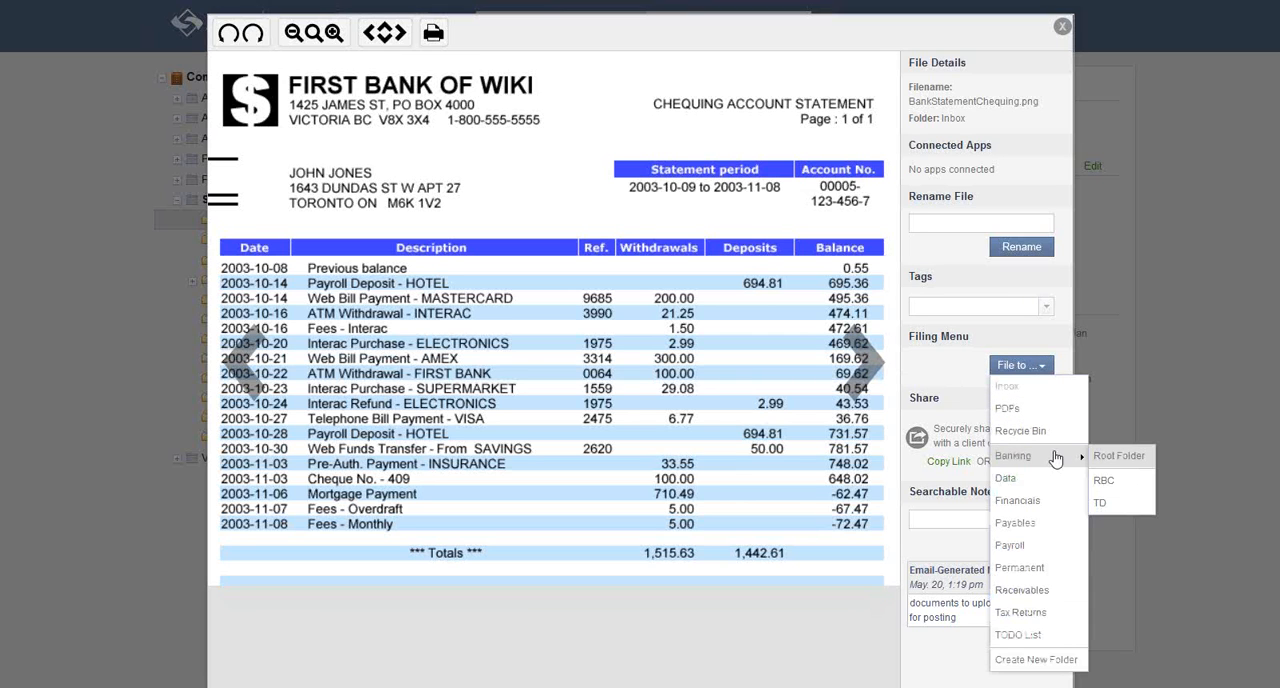
{"action": "left_click", "coordinate": [1124, 486]}
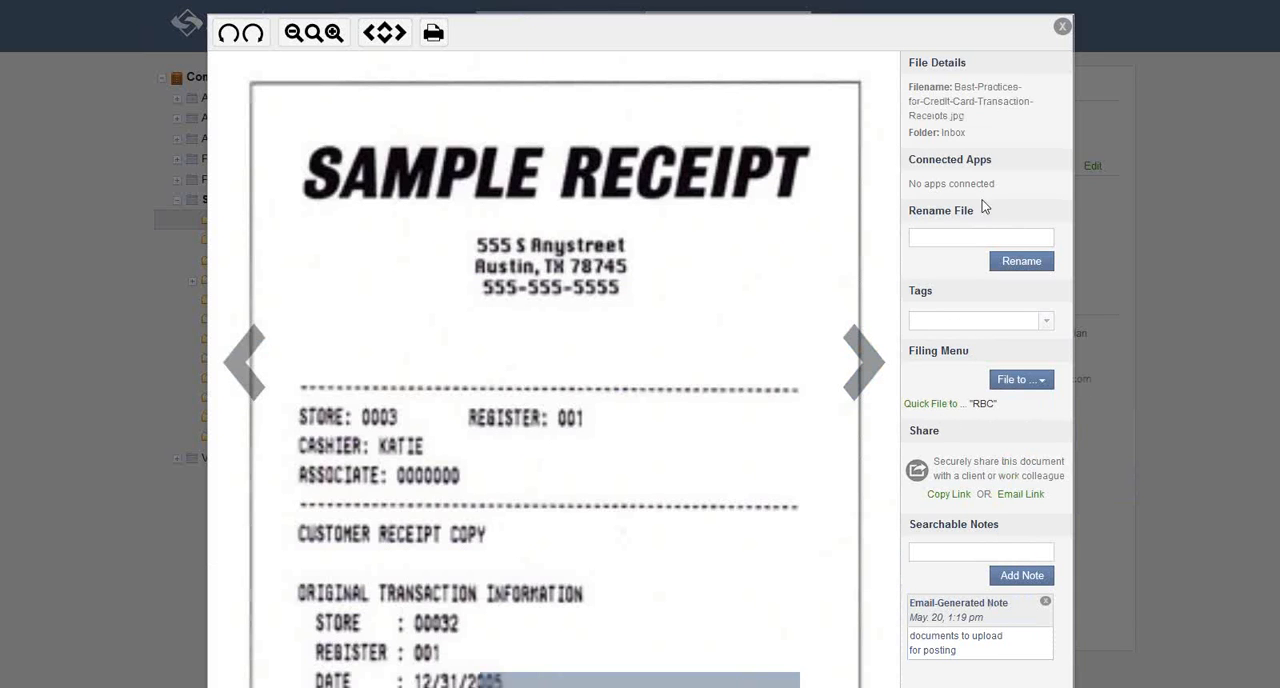
{"action": "left_click", "coordinate": [1062, 27]}
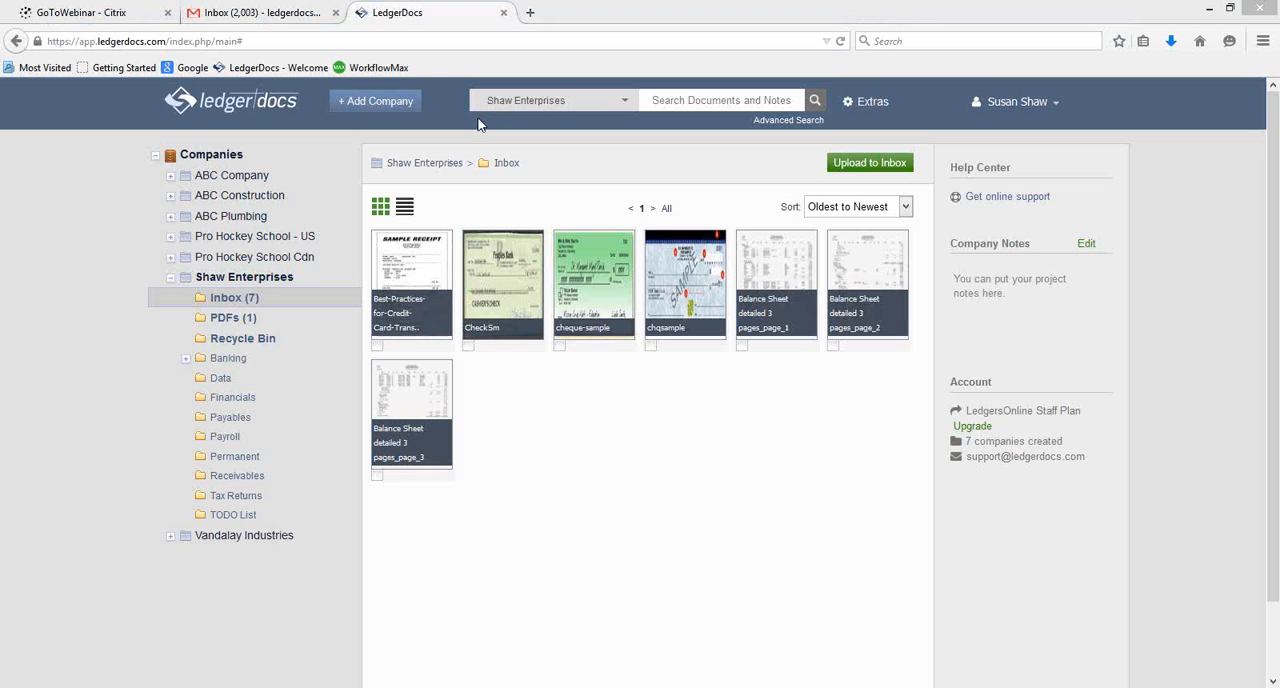
View the mobile app information among the LedgerDocs extras and close it.
{"action": "left_click", "coordinate": [876, 103]}
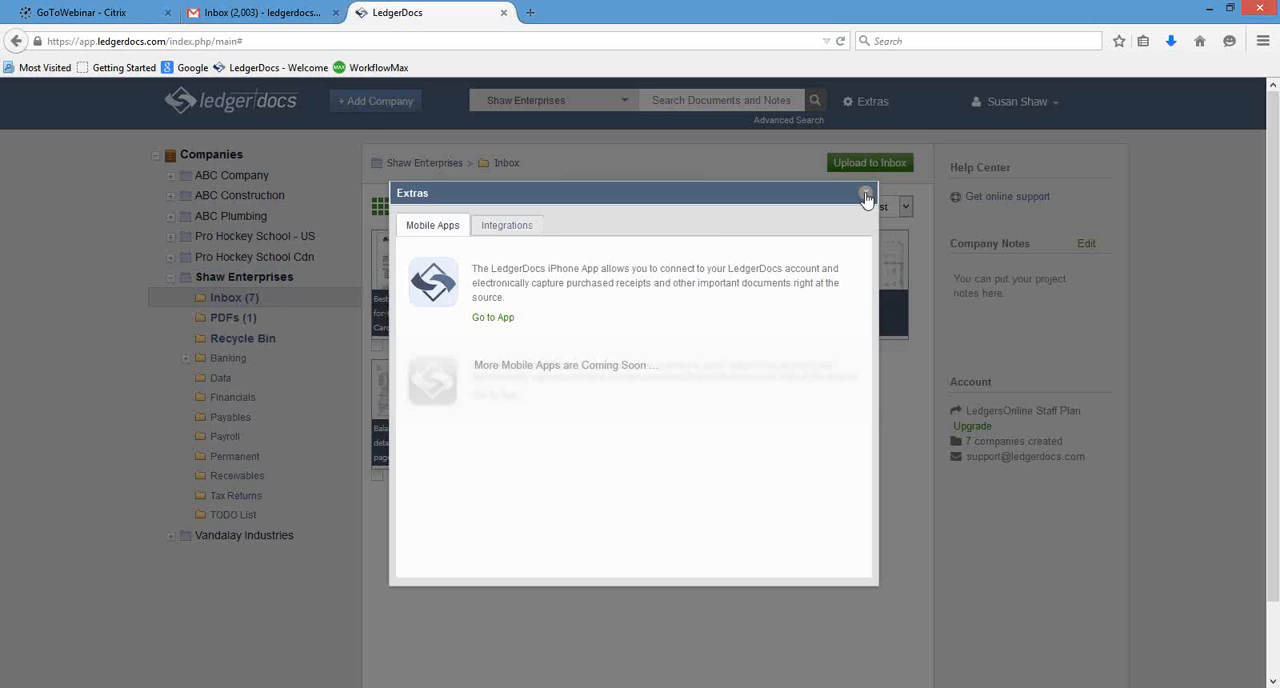
{"action": "left_click", "coordinate": [866, 194]}
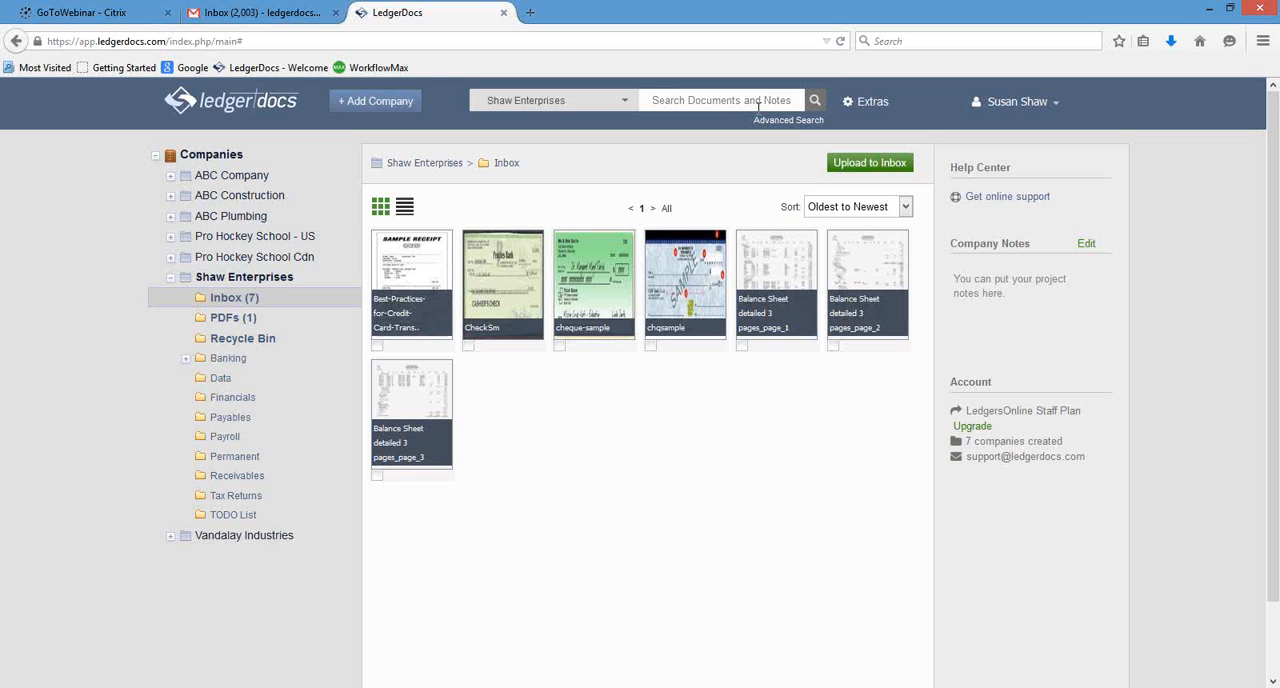
Search the documents and notes of Shaw Enterprises for "posted", and return to the company's inbox.
{"action": "type", "text": "posted"}
{"action": "key", "text": "Return"}
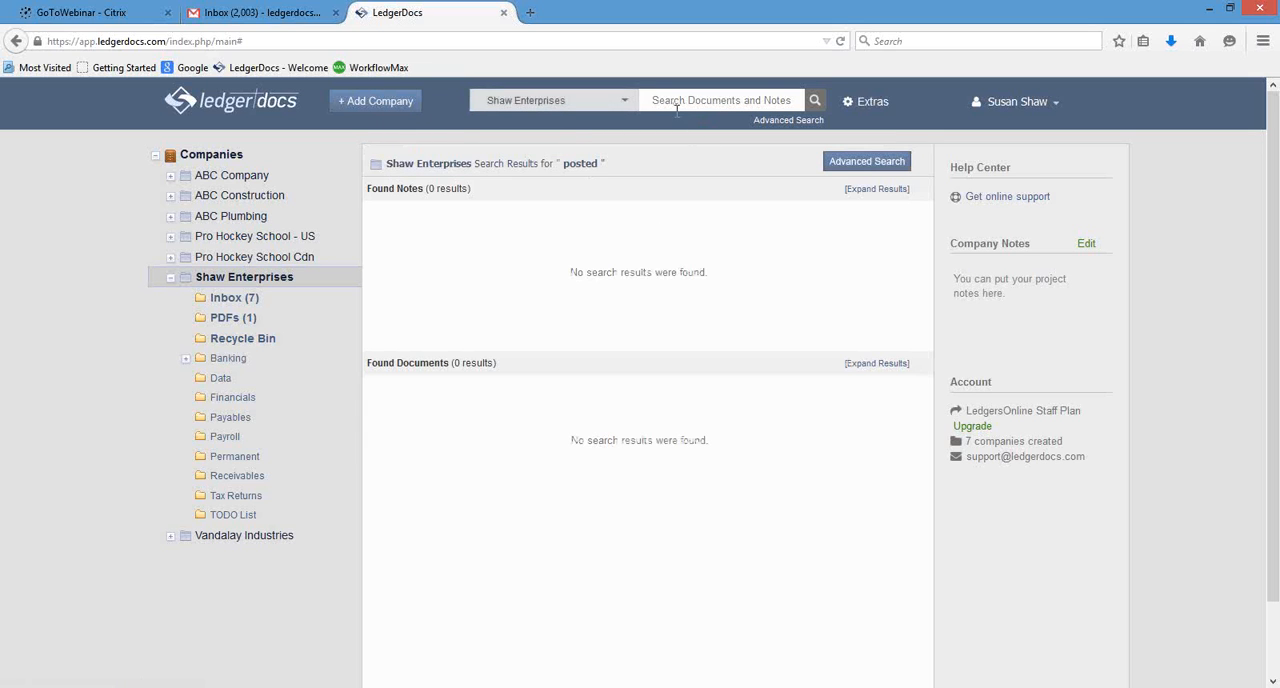
{"action": "left_click", "coordinate": [262, 297]}
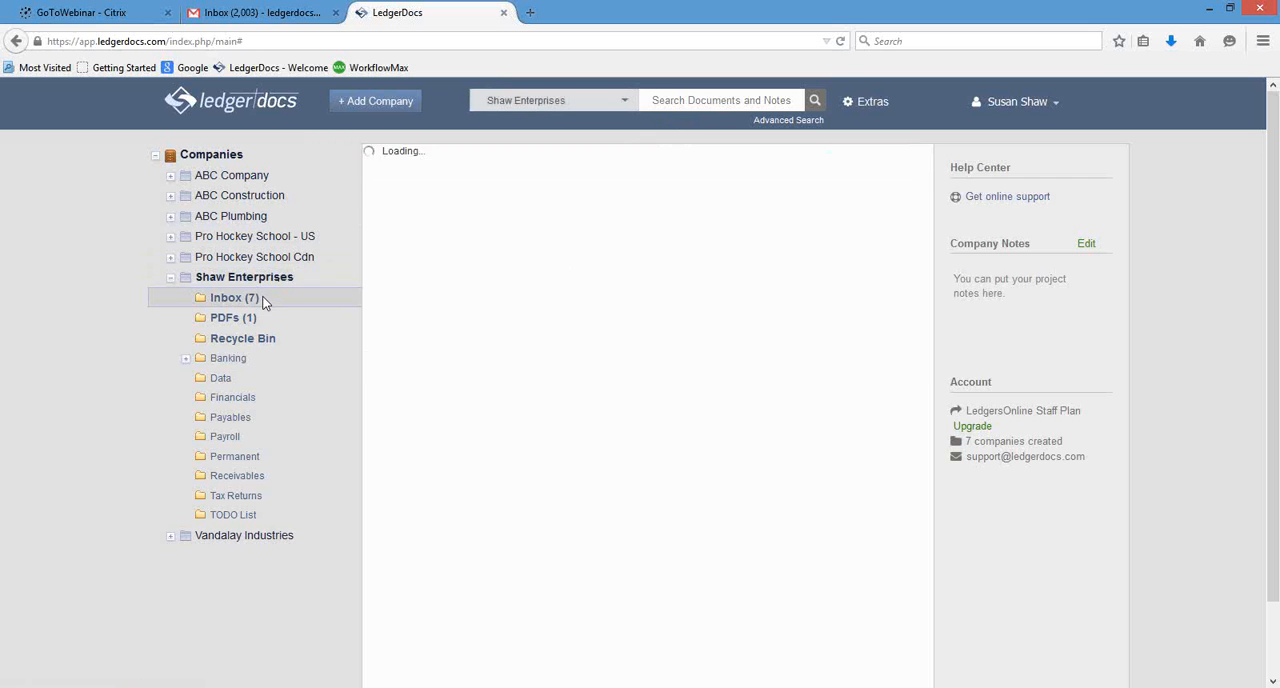
Open the sample receipt in the Shaw Enterprises inbox, check its file details and email-generated note, and close the viewer.
{"action": "left_click", "coordinate": [431, 262]}
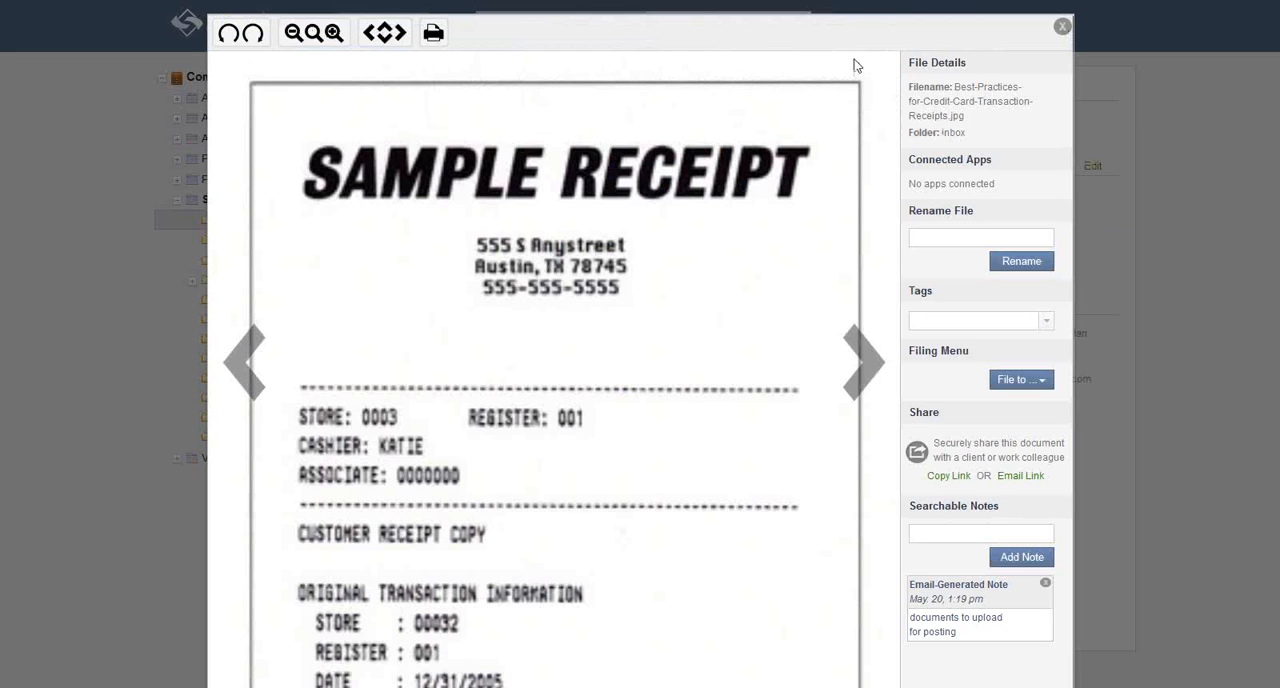
{"action": "key", "text": "Escape"}
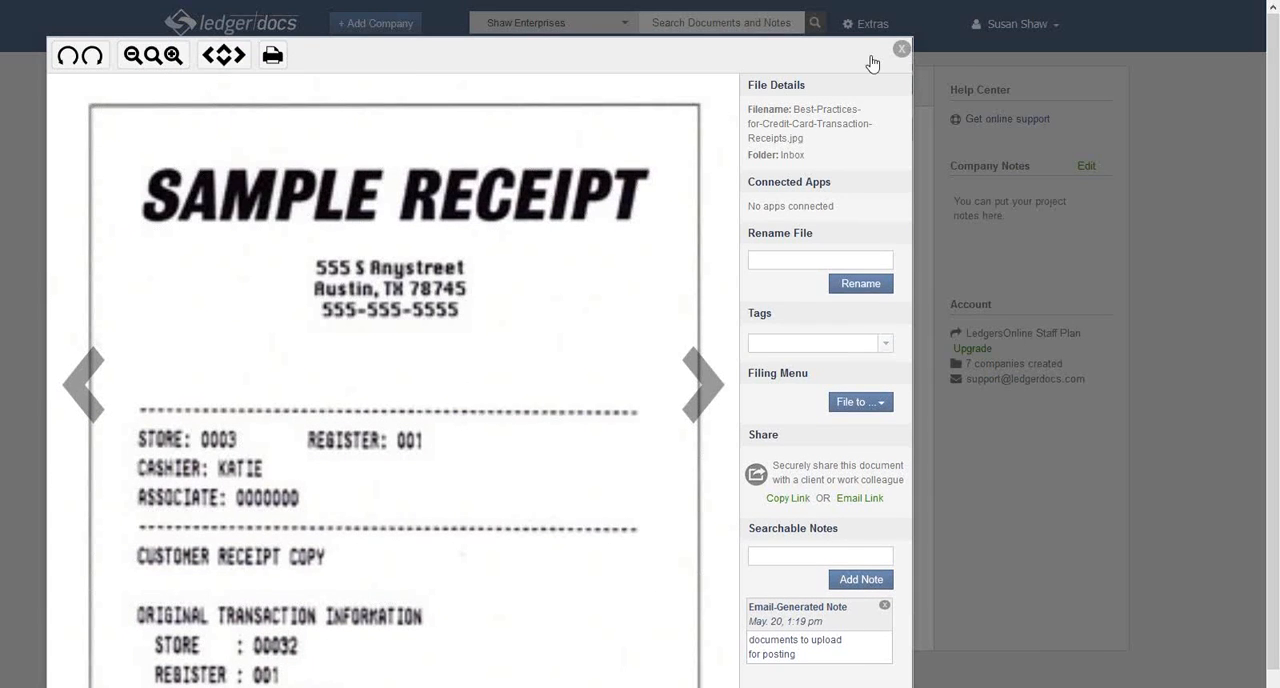
{"action": "left_click", "coordinate": [903, 48]}
Search the documents and notes of Shaw Enterprises for "posted".
{"action": "left_click", "coordinate": [674, 103]}
{"action": "type", "text": "posted"}
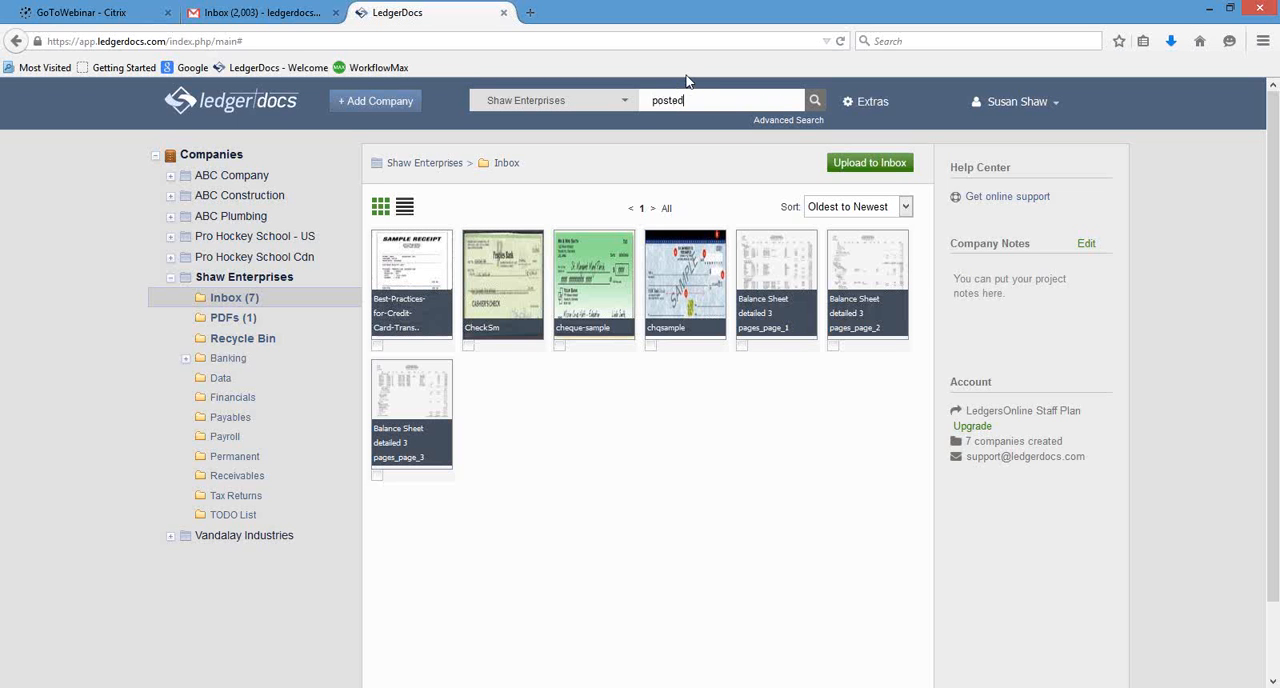
{"action": "key", "text": "Return"}
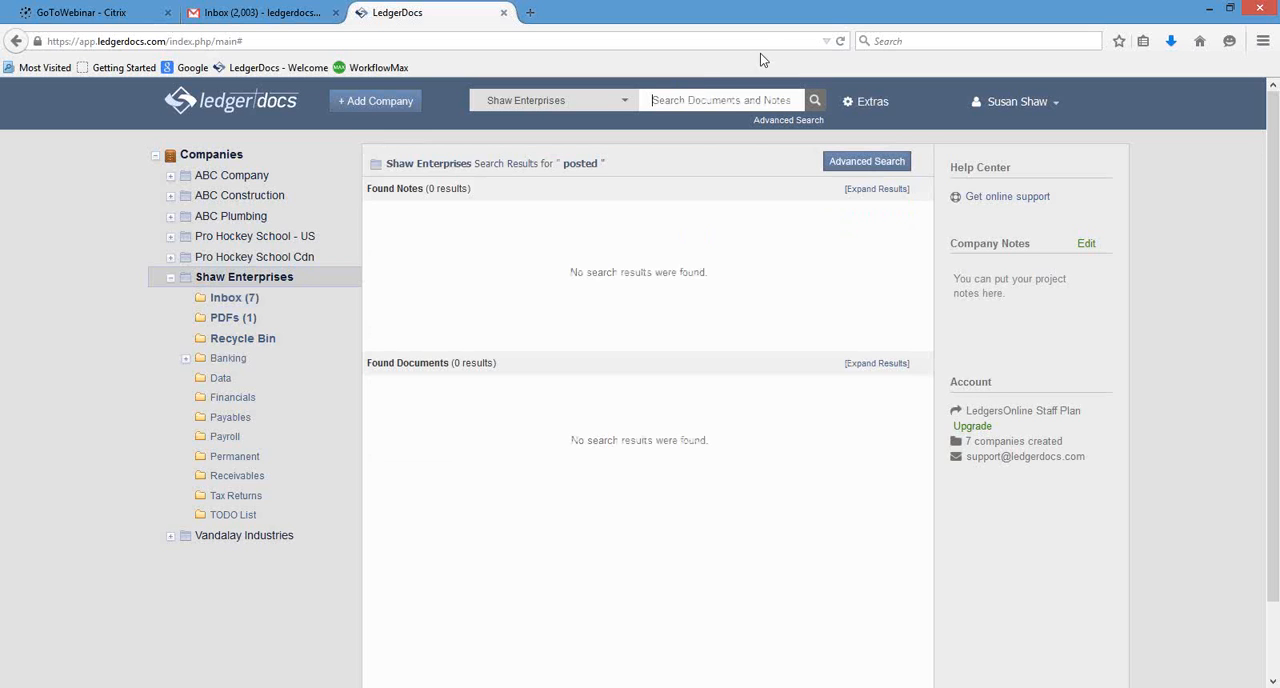
Search the documents and notes of Shaw Enterprises for "posting" instead.
{"action": "left_click", "coordinate": [714, 100]}
{"action": "type", "text": "posted"}
{"action": "key", "text": "Return"}
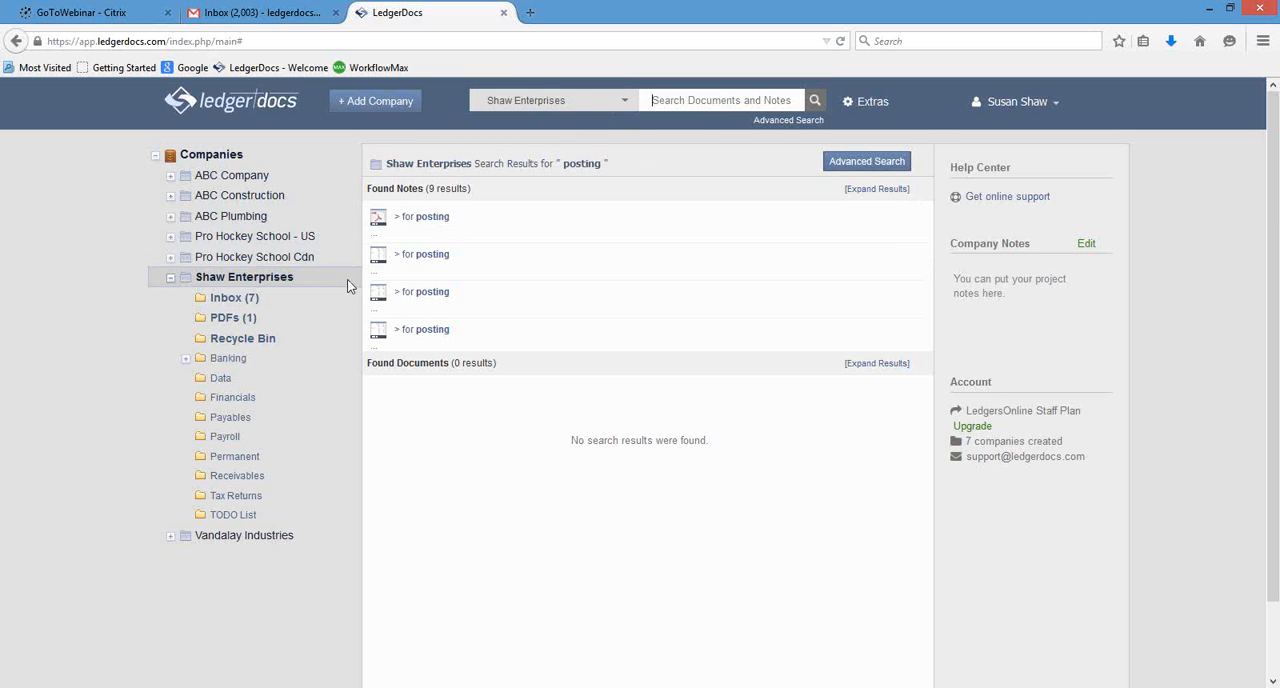
Return to the Shaw Enterprises inbox, view its documents as a detailed list, and restore the thumbnail view.
{"action": "left_click", "coordinate": [238, 296]}
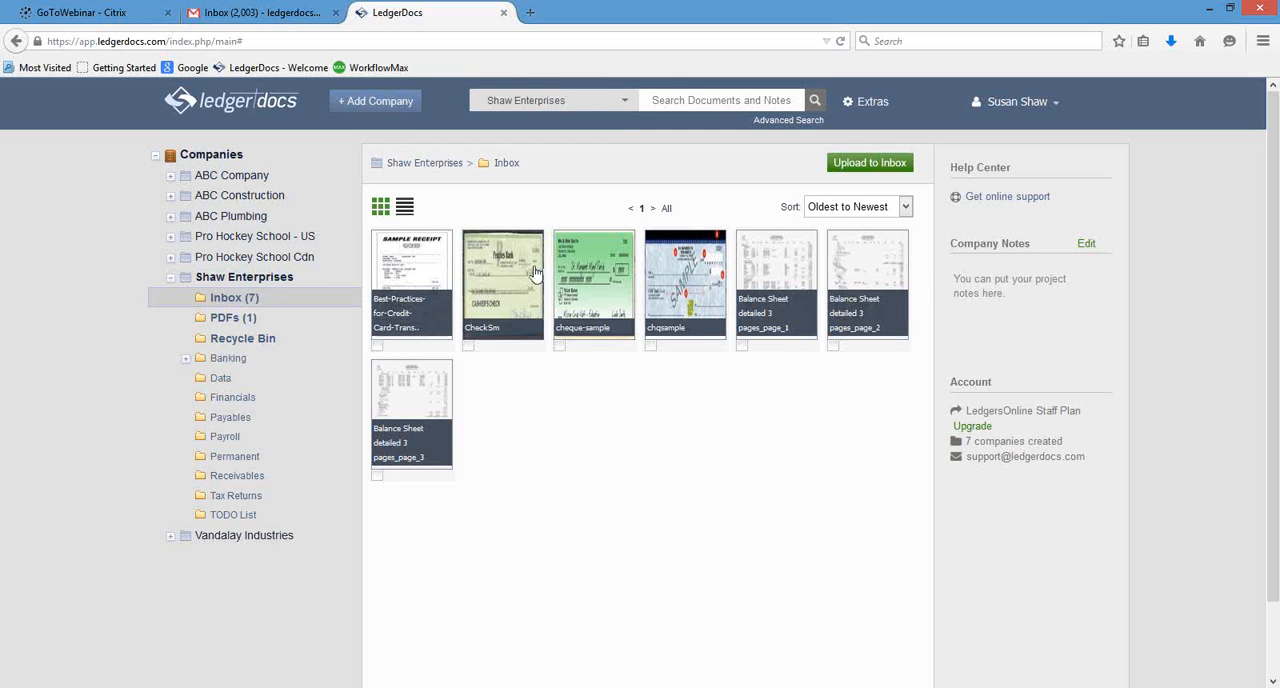
{"action": "left_click", "coordinate": [404, 208]}
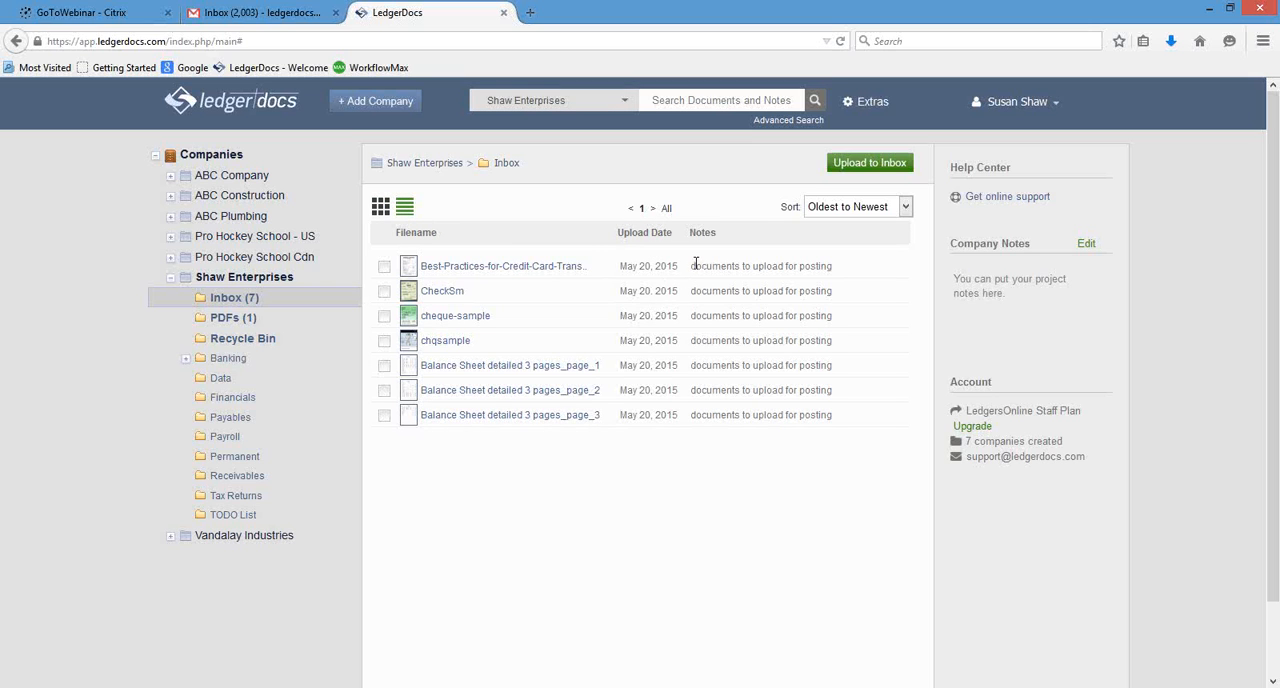
{"action": "left_click", "coordinate": [383, 212]}
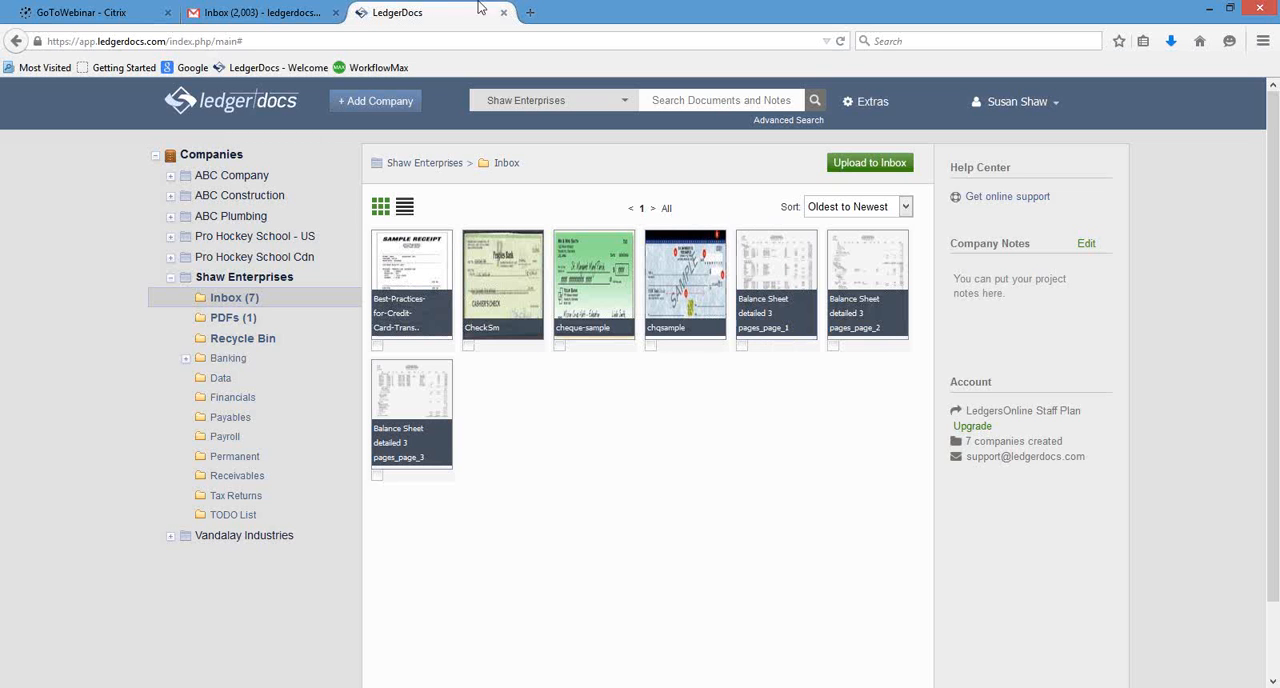
Switch to the Telpay Webinar presentation in PowerPoint and show its first slide.
{"action": "left_click", "coordinate": [288, 8]}
{"action": "left_click", "coordinate": [390, 12]}
{"action": "key", "text": "alt+Tab"}
{"action": "left_click", "coordinate": [119, 168]}
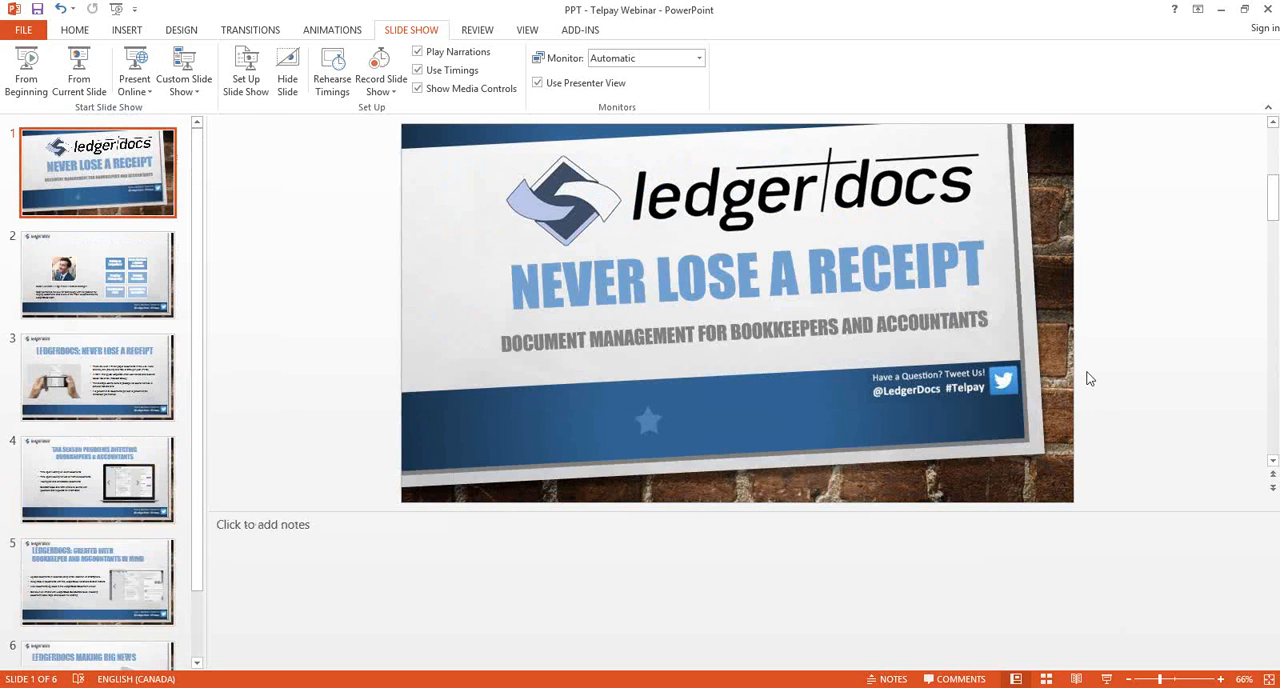